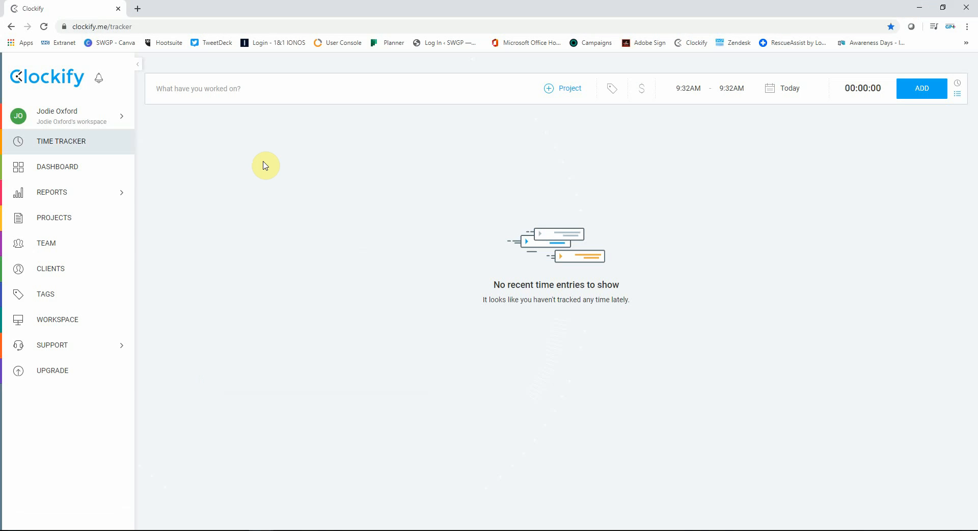
- Switch the active workspace to SWGP
{"action": "left_click", "coordinate": [80, 119]}
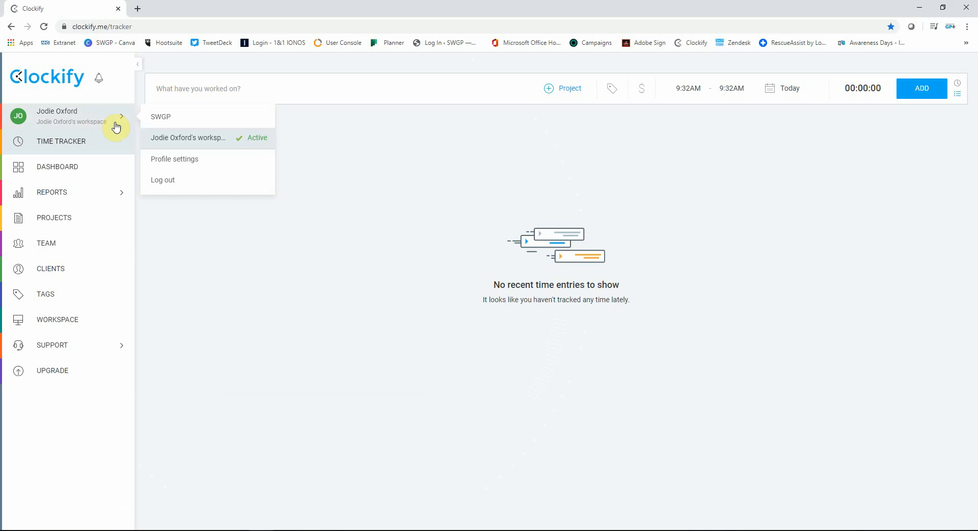
{"action": "left_click", "coordinate": [195, 118]}
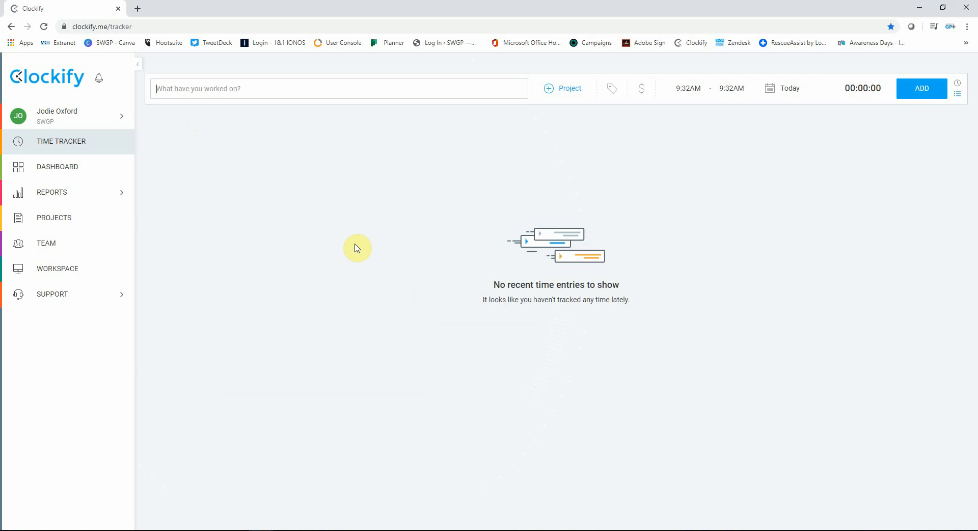
{"action": "left_click", "coordinate": [355, 244]}
- Look through the projects and tags available for a new time entry
{"action": "left_click", "coordinate": [576, 83]}
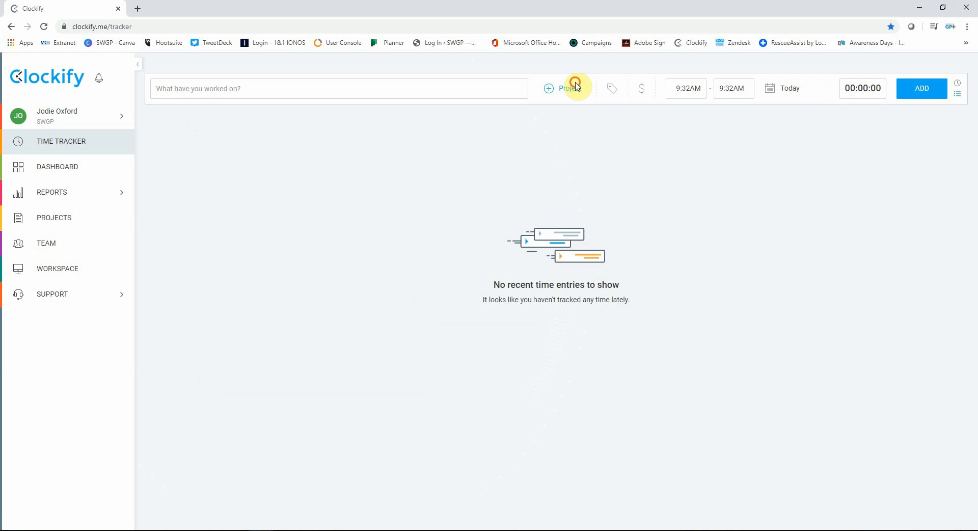
{"action": "scroll", "coordinate": [615, 281], "scroll_direction": "down", "scroll_amount": 5}
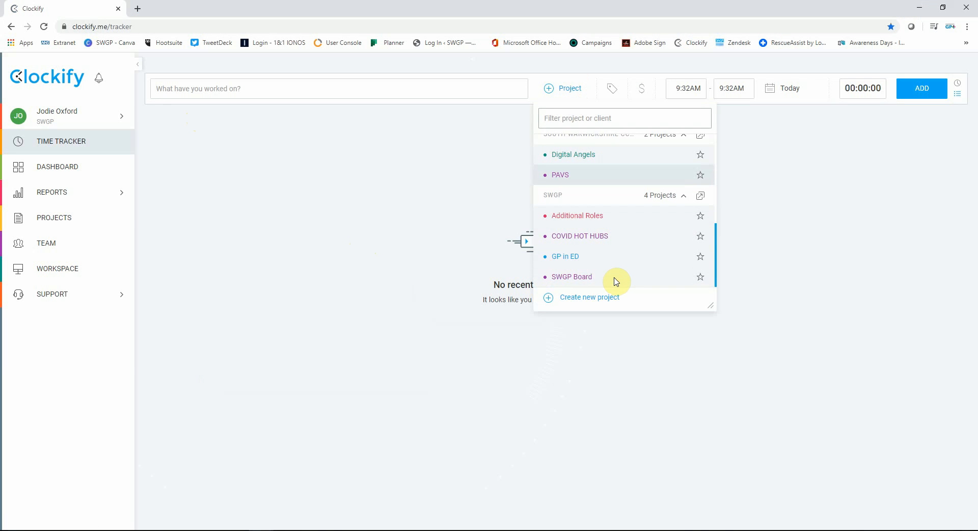
{"action": "scroll", "coordinate": [617, 280], "scroll_direction": "up", "scroll_amount": 10}
{"action": "left_click", "coordinate": [591, 91]}
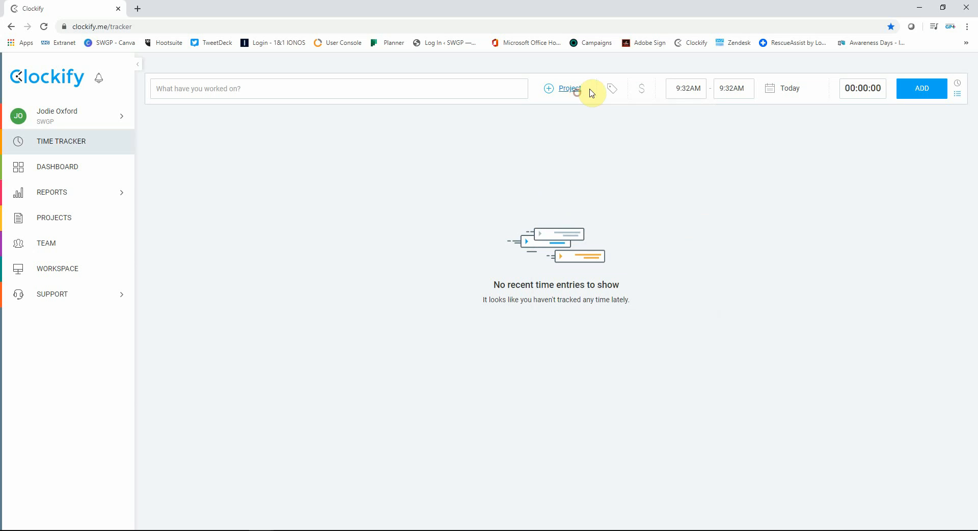
{"action": "left_click", "coordinate": [607, 91]}
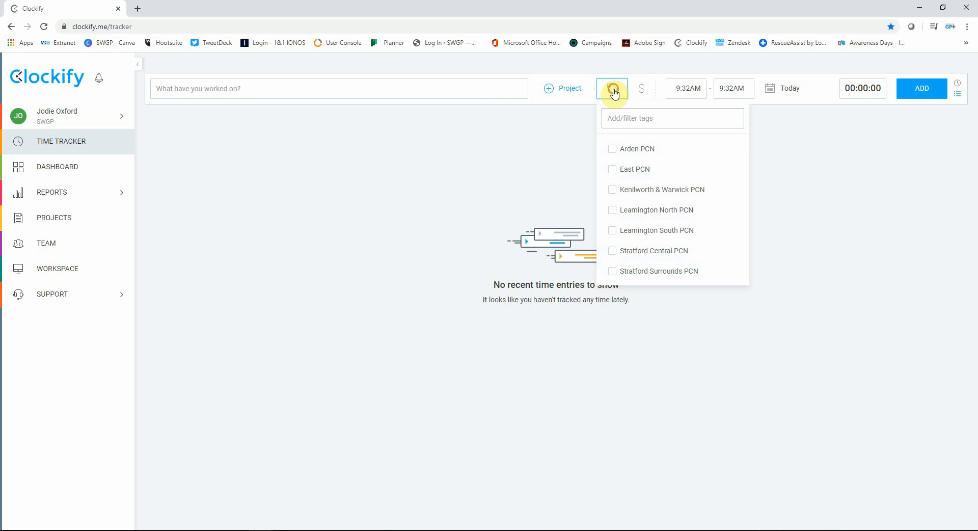
{"action": "left_click", "coordinate": [610, 89]}
- Describe the new time entry as "Prepping for interviews" and assign it to the HR project
{"action": "left_click", "coordinate": [491, 88]}
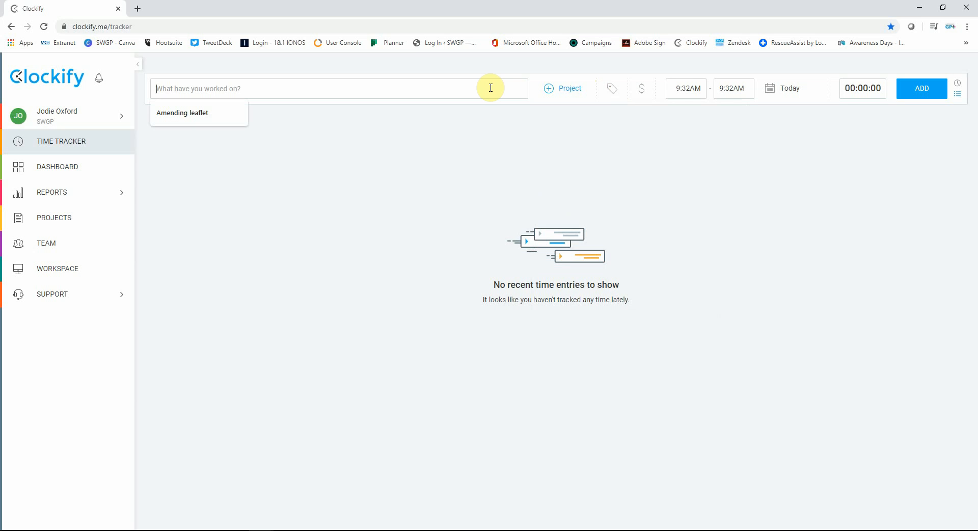
{"action": "type", "text": "Prepping "}
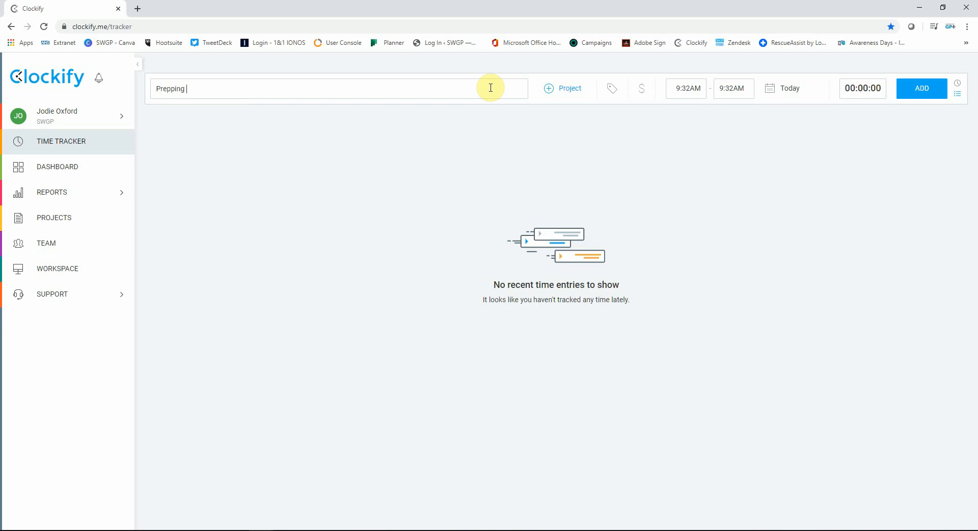
{"action": "type", "text": "for interviews"}
{"action": "left_click", "coordinate": [571, 89]}
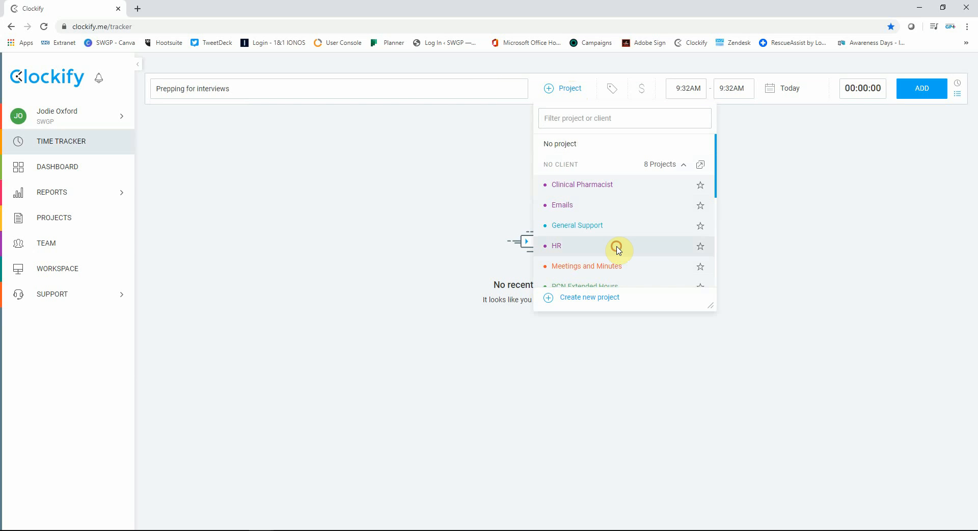
{"action": "left_click", "coordinate": [554, 246]}
- Tag the new time entry with Kenilworth & Warwick PCN
{"action": "left_click", "coordinate": [612, 89]}
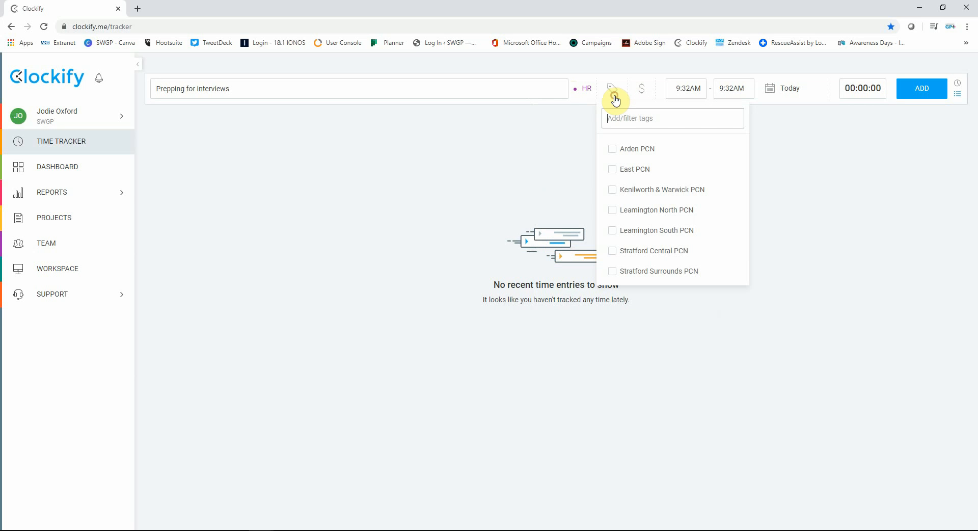
{"action": "left_click", "coordinate": [675, 190]}
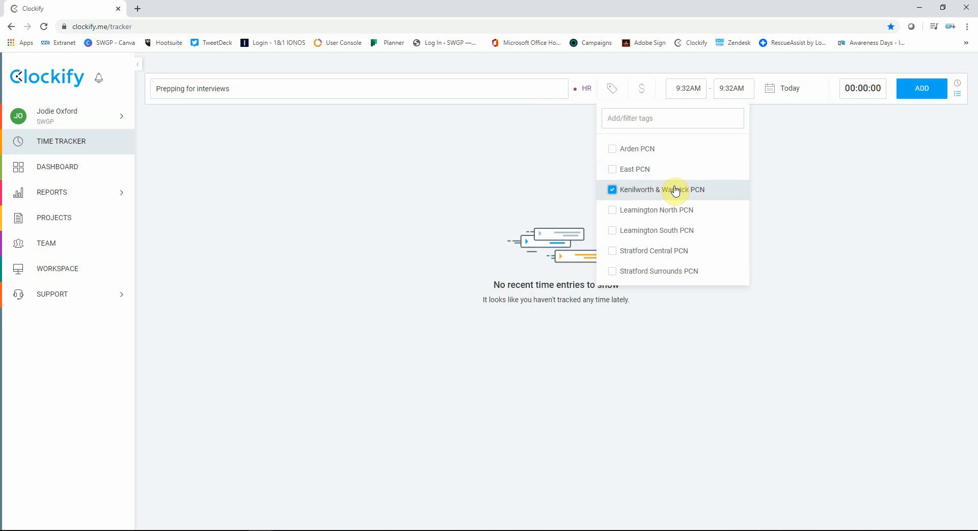
{"action": "left_click", "coordinate": [803, 133]}
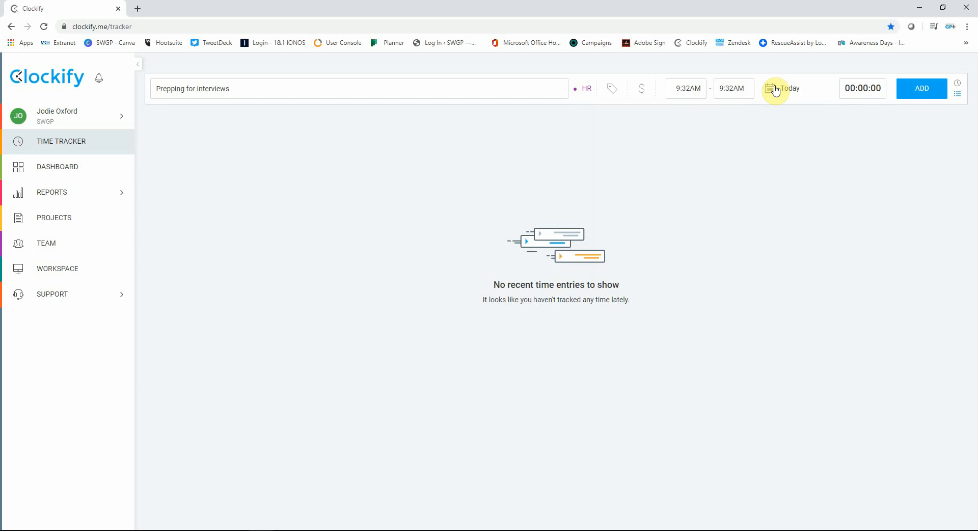
- Change to timer mode, then start and stop the timer to record the "Prepping for interviews" entry
{"action": "left_click", "coordinate": [958, 83]}
{"action": "left_click", "coordinate": [923, 88]}
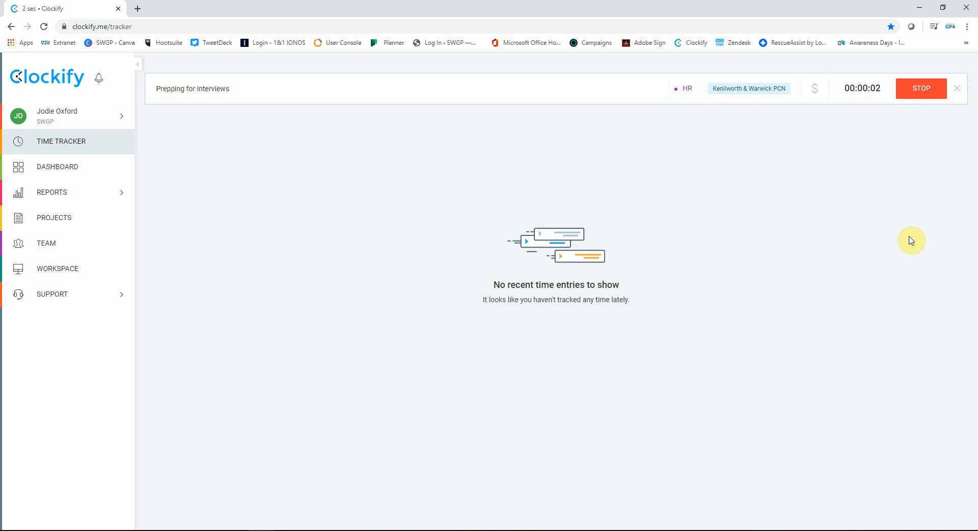
{"action": "left_click", "coordinate": [924, 90]}
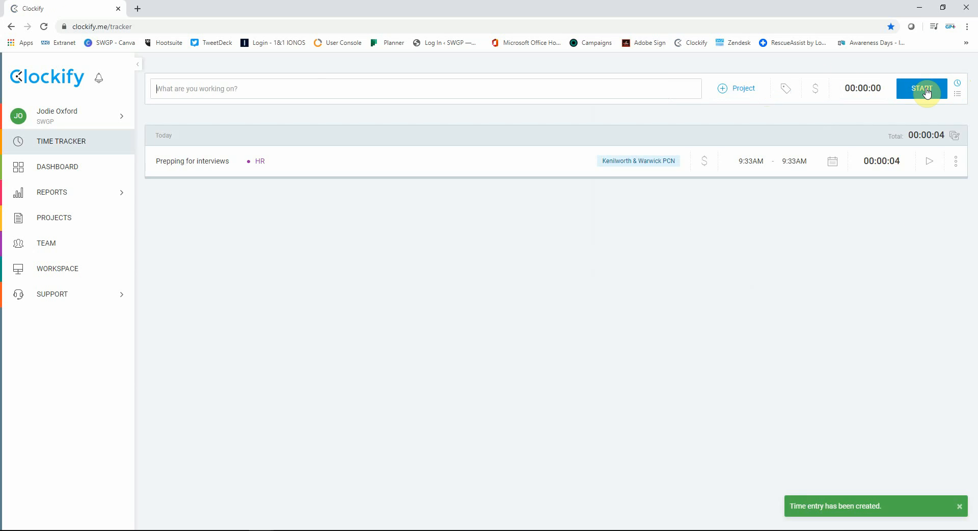
- Add a manual time entry from 10:00AM to 11:30AM dated 05/05/2020
{"action": "left_click", "coordinate": [958, 95]}
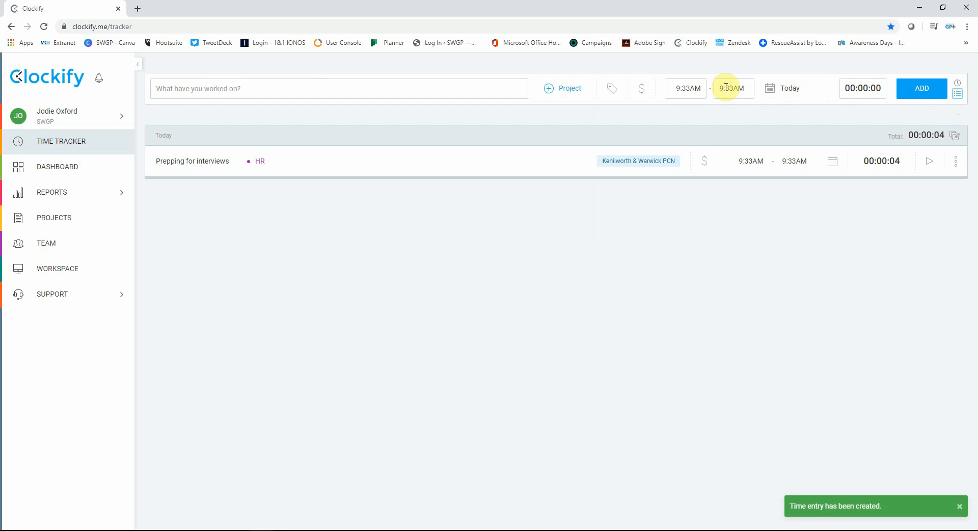
{"action": "left_click", "coordinate": [684, 88]}
{"action": "type", "text": "10am"}
{"action": "left_click", "coordinate": [732, 88]}
{"action": "type", "text": "1130am"}
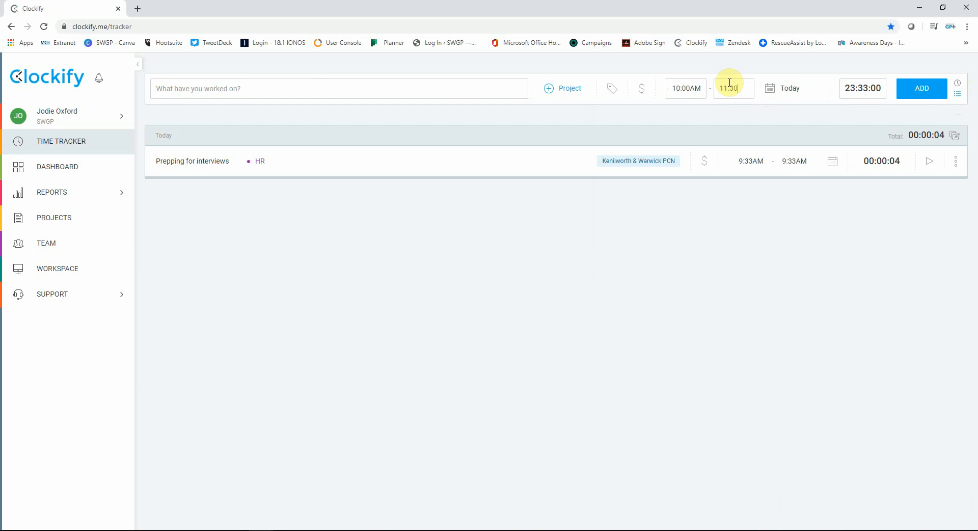
{"action": "left_click", "coordinate": [770, 89]}
{"action": "left_click", "coordinate": [735, 170]}
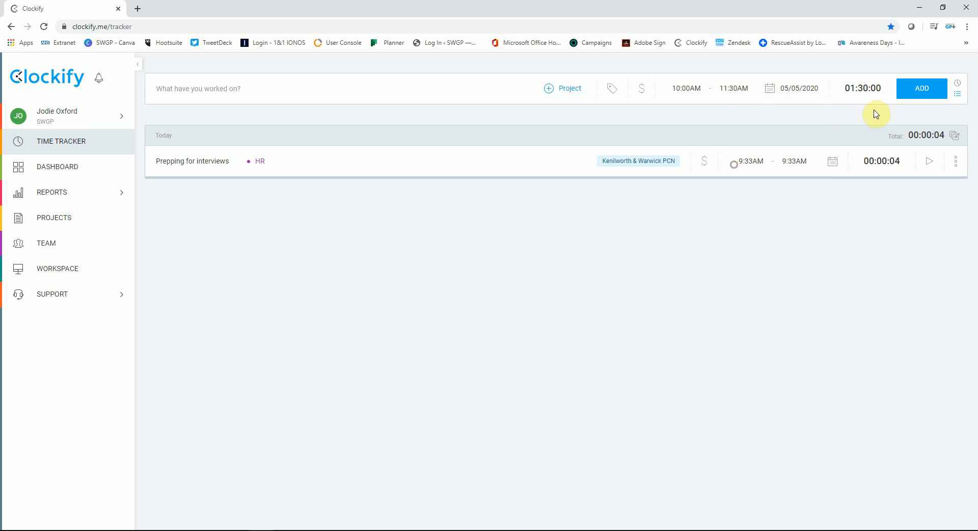
{"action": "left_click", "coordinate": [922, 89]}
- Complete yesterday's entry with the description "Prepping for interviews", the HR project and the Kenilworth & Warwick PCN tag
{"action": "left_click", "coordinate": [229, 224]}
{"action": "left_click", "coordinate": [280, 228]}
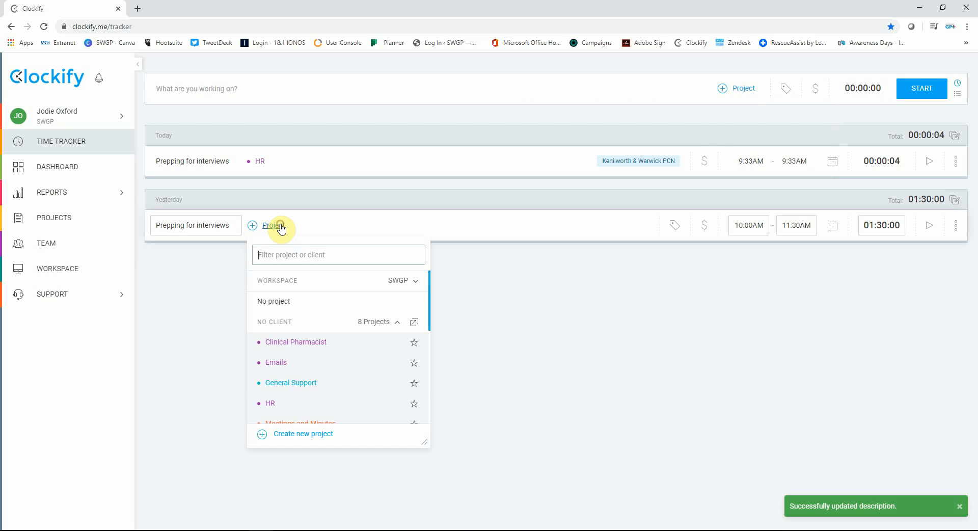
{"action": "left_click", "coordinate": [273, 405]}
{"action": "left_click", "coordinate": [676, 224]}
{"action": "left_click", "coordinate": [603, 326]}
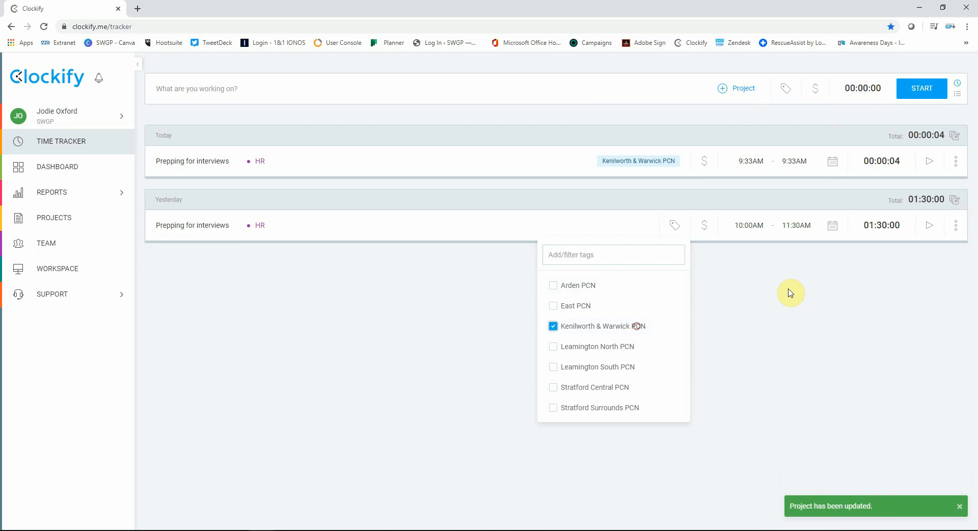
{"action": "left_click", "coordinate": [790, 290]}
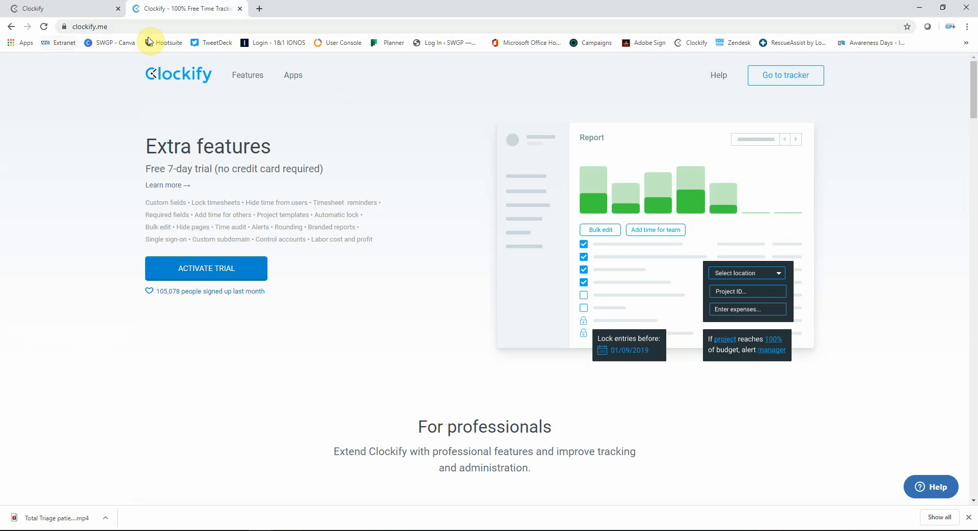
- Review the time tracking apps on the Clockify website and open the download page for the Windows desktop app
{"action": "left_click", "coordinate": [301, 81]}
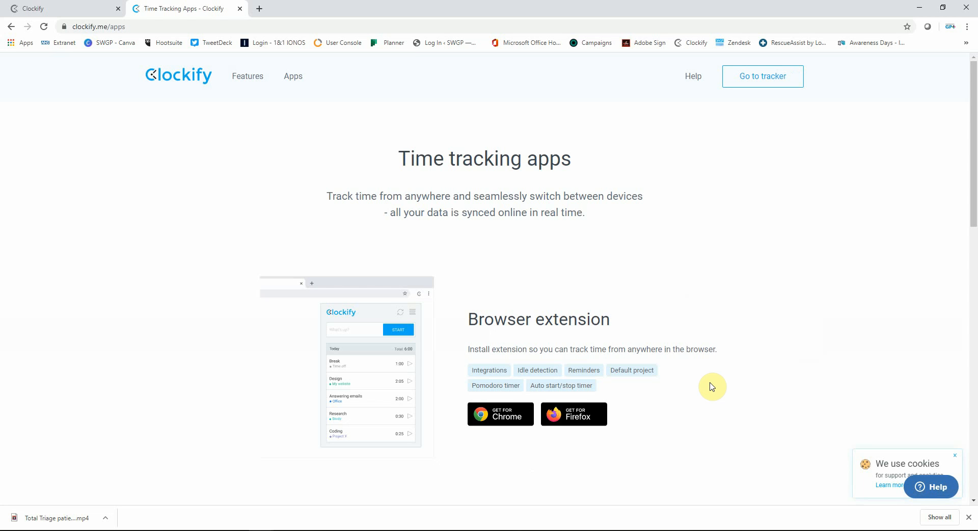
{"action": "scroll", "coordinate": [712, 387], "scroll_direction": "down", "scroll_amount": 7}
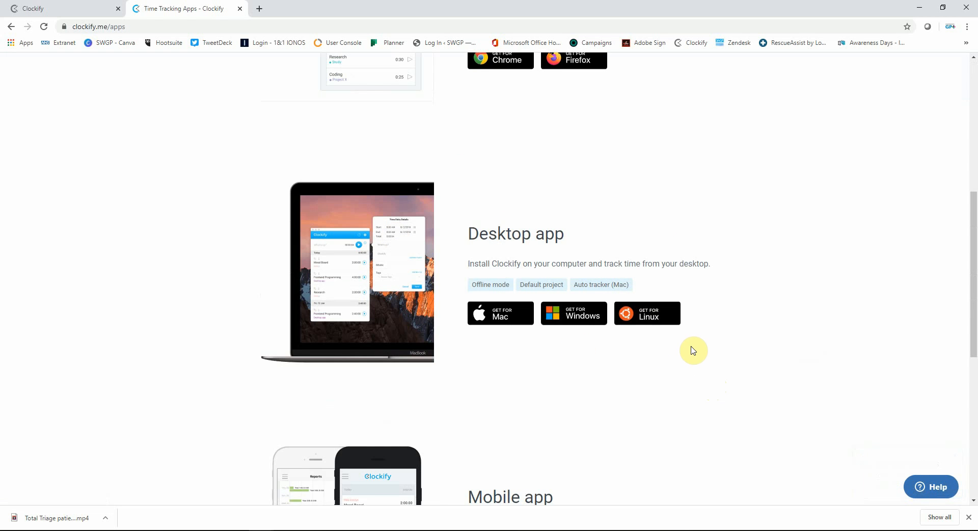
{"action": "scroll", "coordinate": [694, 350], "scroll_direction": "down", "scroll_amount": 5}
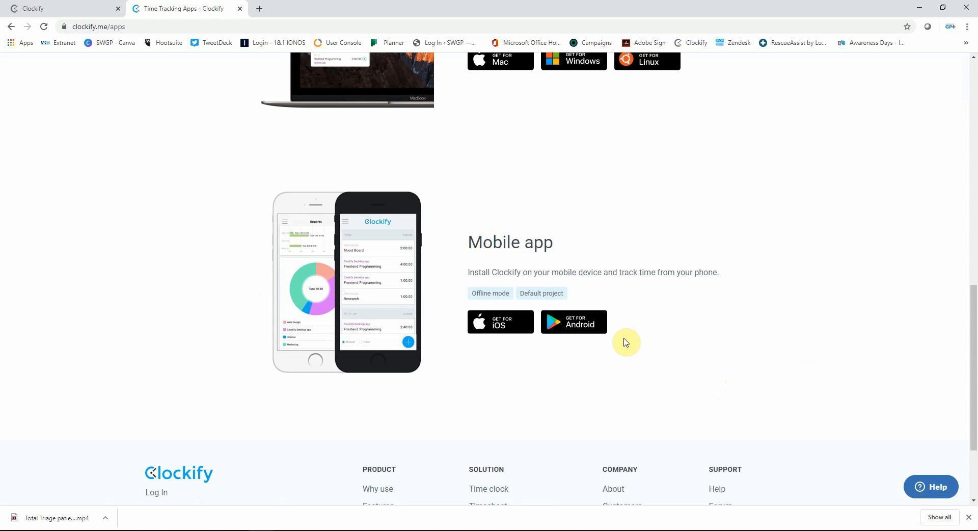
{"action": "scroll", "coordinate": [626, 342], "scroll_direction": "up", "scroll_amount": 7}
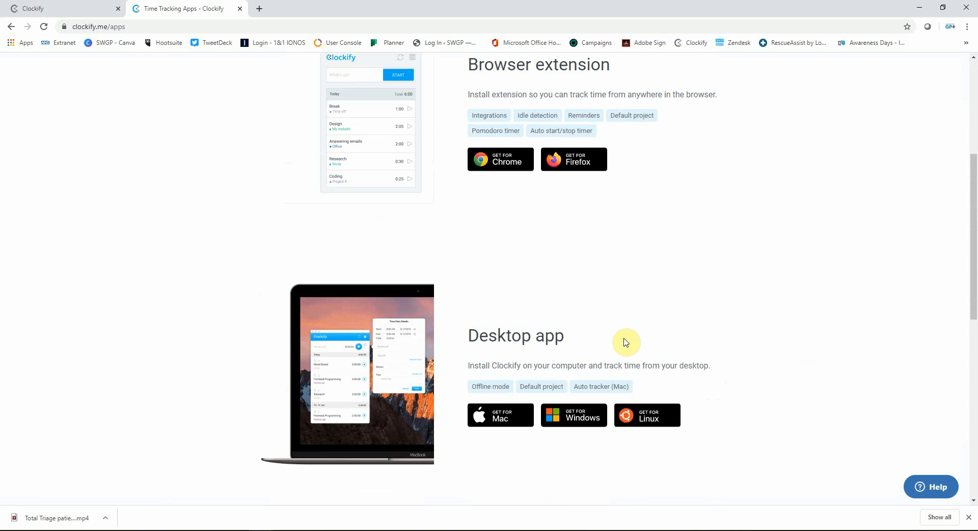
{"action": "left_click", "coordinate": [585, 415]}
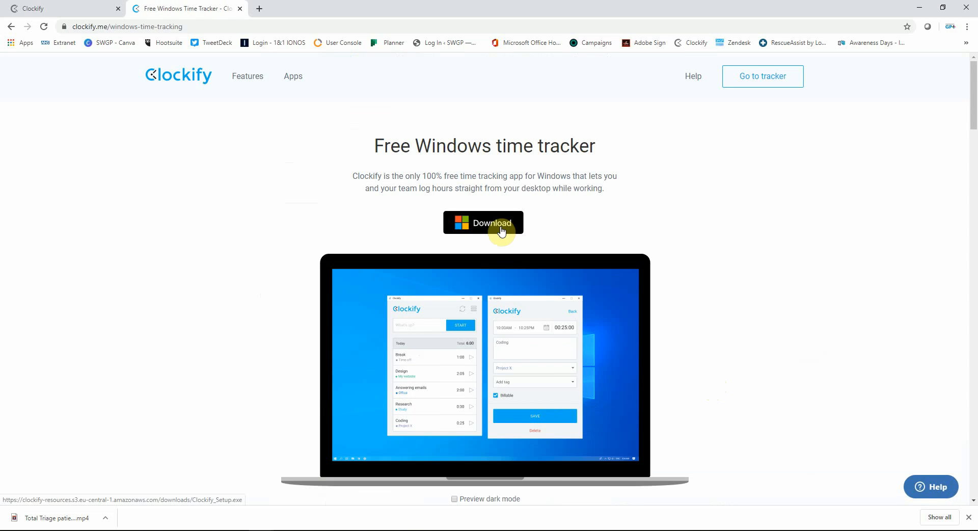
- Log in to the Clockify desktop app by entering the account password
{"action": "left_click", "coordinate": [622, 204]}
{"action": "type", "text": "•••••••••••"}
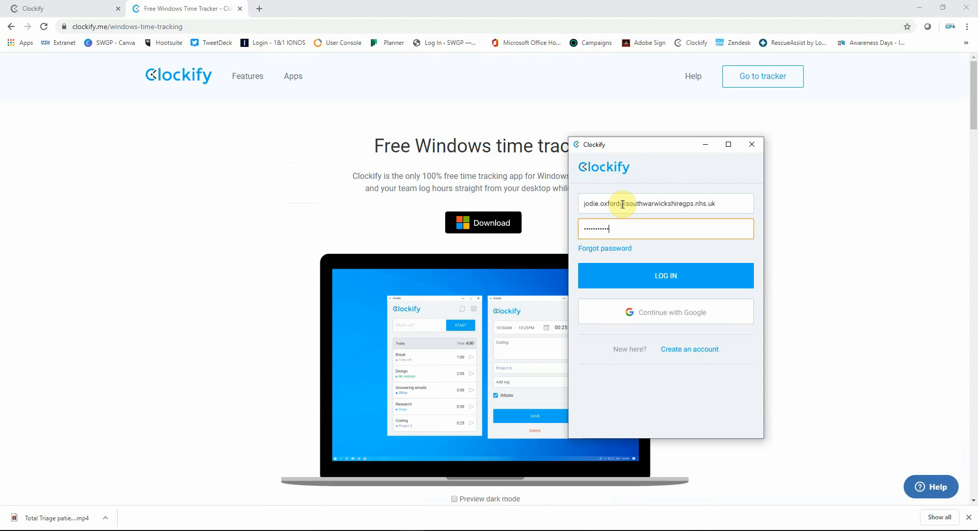
{"action": "key", "text": "Return"}
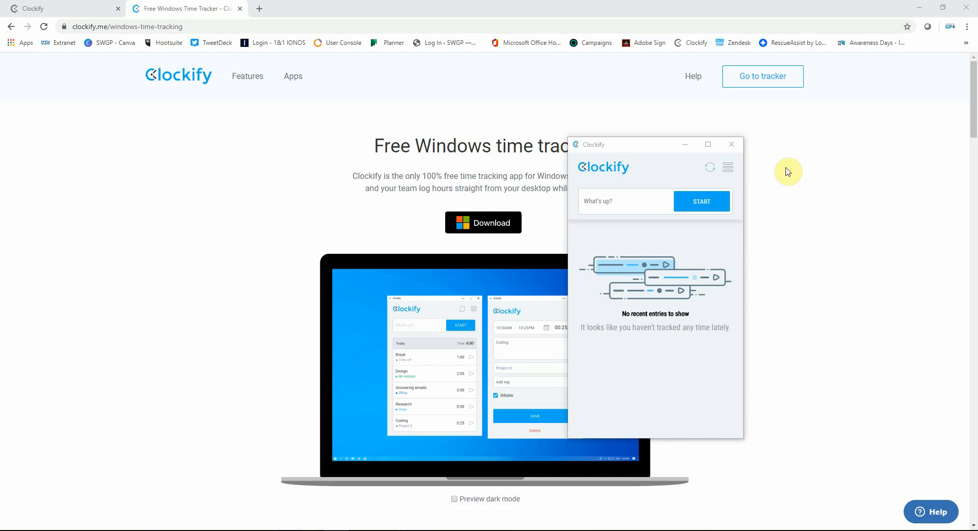
- Set the desktop app's workspace to SWGP
{"action": "left_click", "coordinate": [730, 176]}
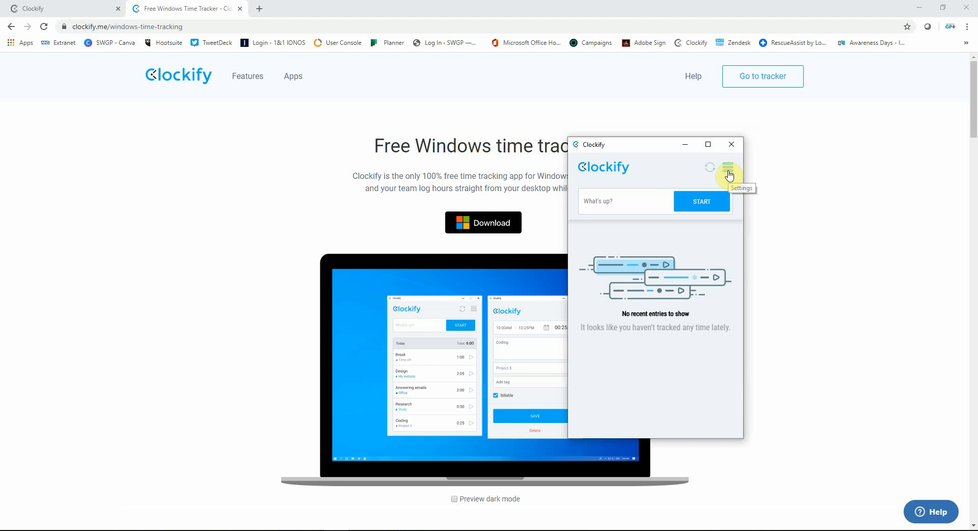
{"action": "left_click", "coordinate": [729, 173]}
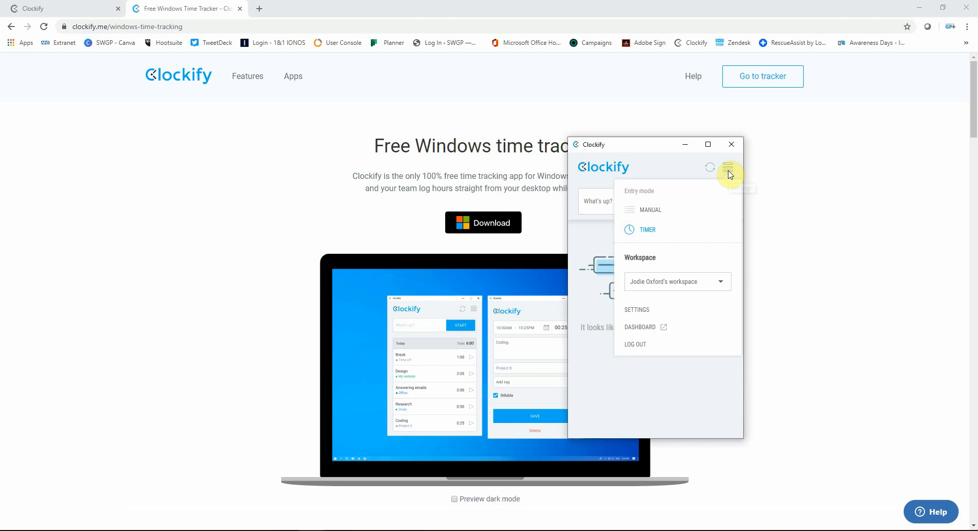
{"action": "left_click", "coordinate": [705, 288]}
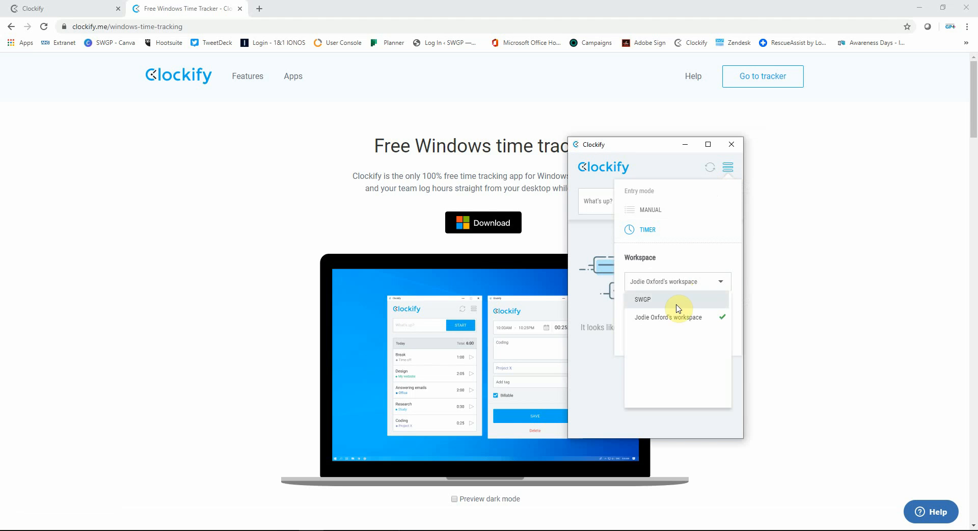
{"action": "left_click", "coordinate": [645, 301]}
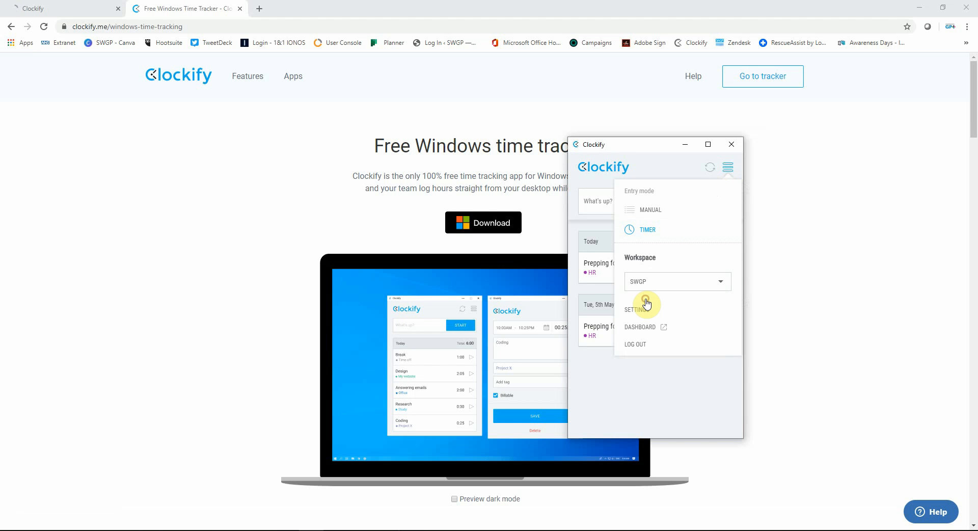
{"action": "left_click", "coordinate": [728, 166]}
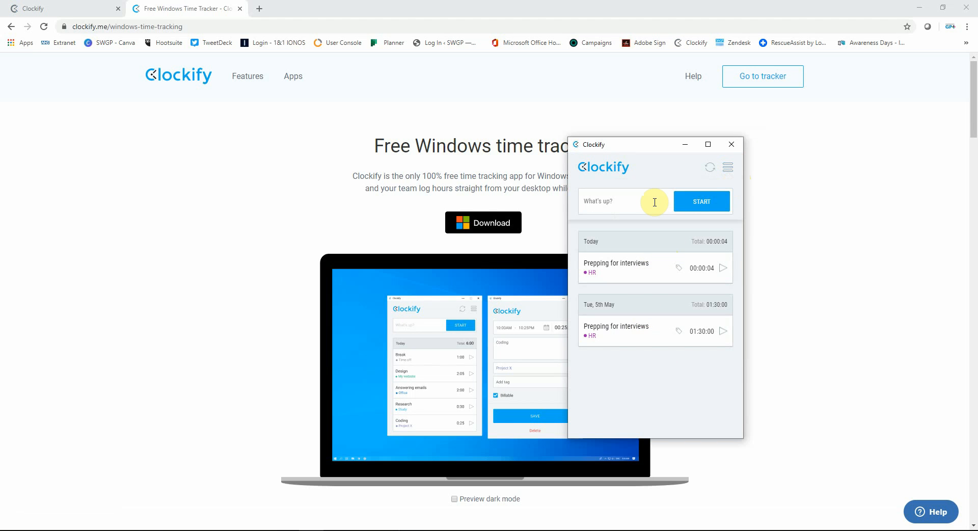
- Start a timer described as "Interviews" in the desktop app
{"action": "type", "text": "Interviews"}
{"action": "left_click", "coordinate": [694, 202]}
- Assign the running "Interviews" entry to the HR project and tag it Kenilworth & Warwick PCN
{"action": "left_click", "coordinate": [640, 300]}
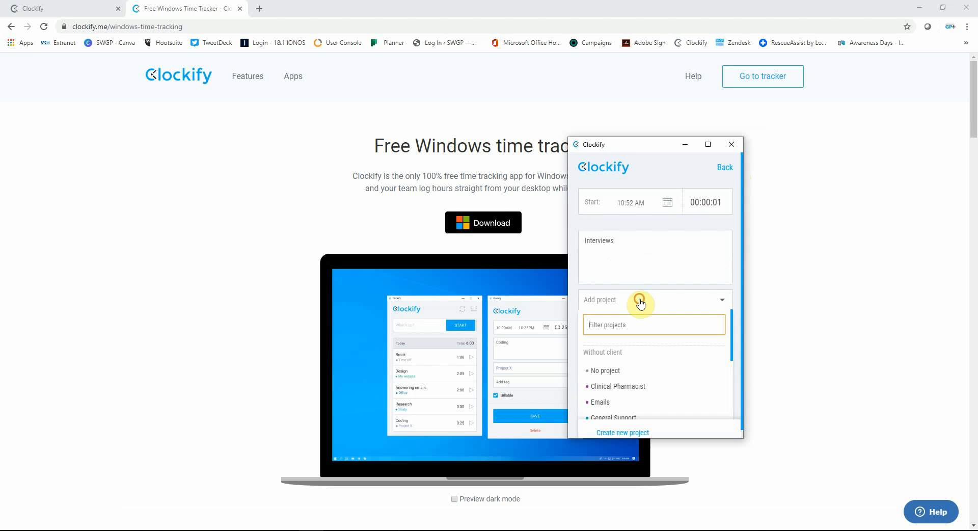
{"action": "scroll", "coordinate": [634, 356], "scroll_direction": "down", "scroll_amount": 2}
{"action": "left_click", "coordinate": [619, 337]}
{"action": "left_click", "coordinate": [619, 337]}
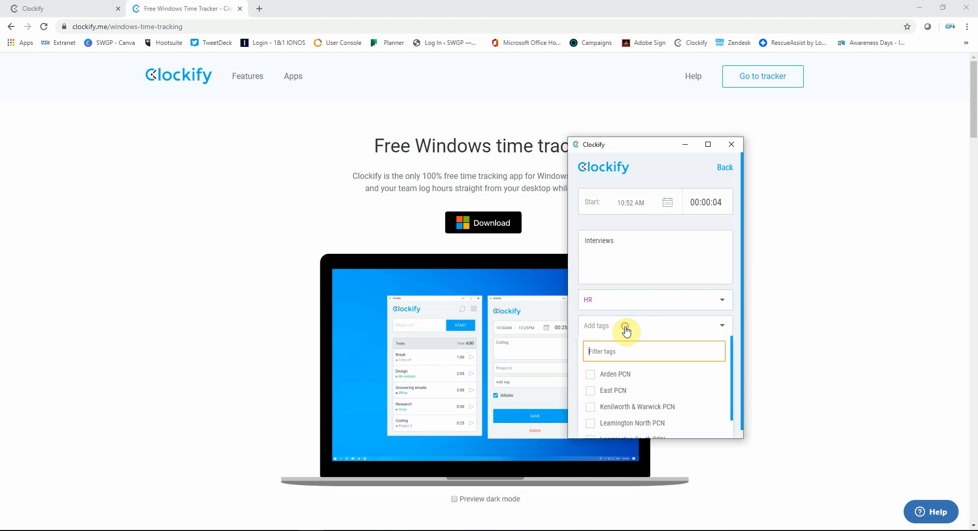
{"action": "scroll", "coordinate": [637, 352], "scroll_direction": "down", "scroll_amount": 2}
{"action": "left_click", "coordinate": [642, 378]}
{"action": "left_click", "coordinate": [721, 326]}
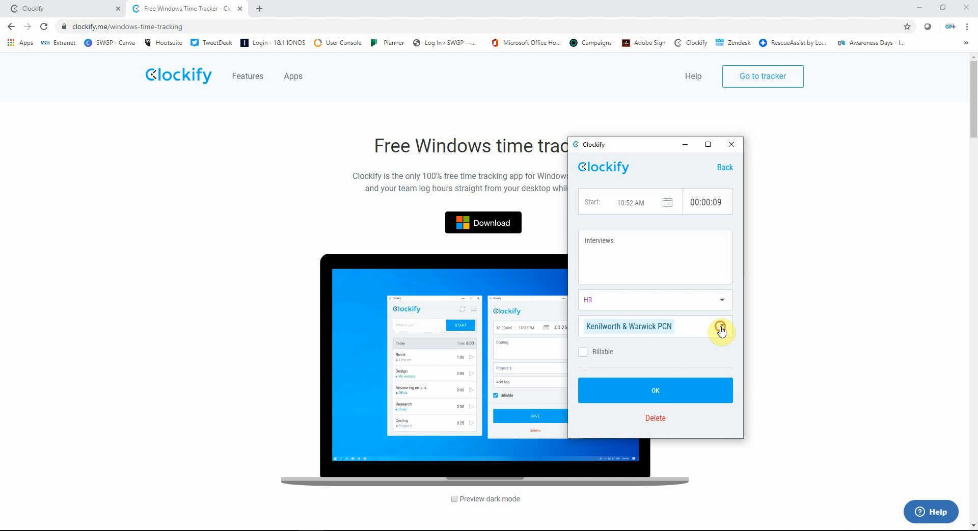
- Save the details of the running "Interviews" entry and stop its timer in the desktop app
{"action": "left_click", "coordinate": [647, 390]}
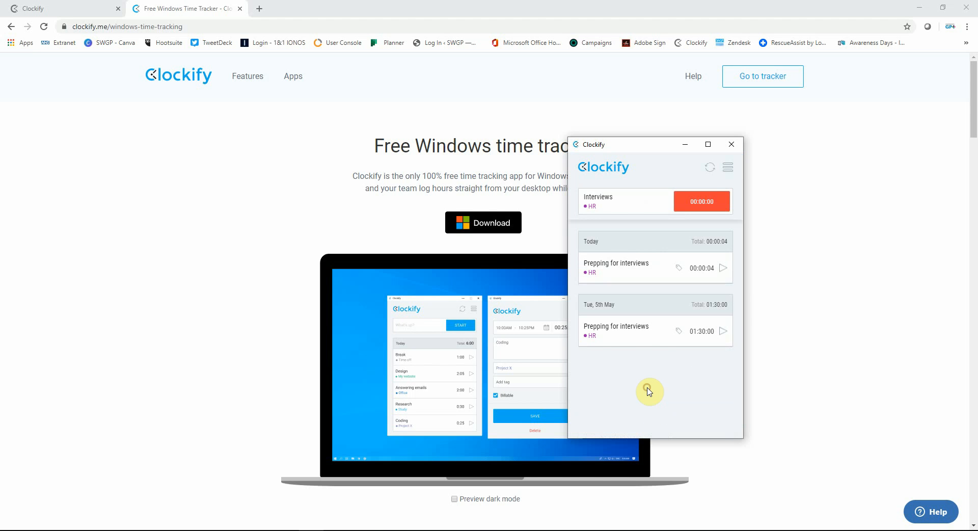
{"action": "left_click", "coordinate": [699, 202]}
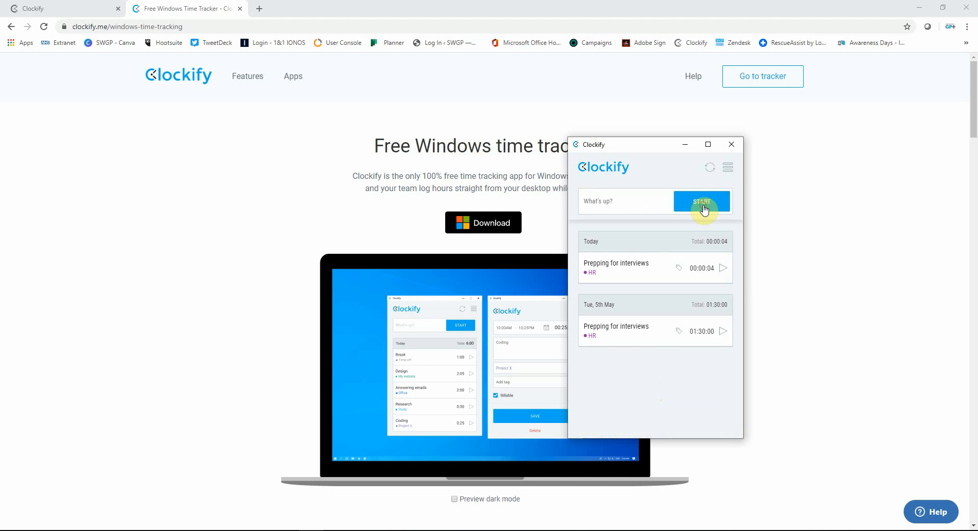
{"action": "left_click", "coordinate": [856, 151]}
- Switch to the Clockify web tracker, open the summary report and set its date range to This year
{"action": "left_click", "coordinate": [64, 8]}
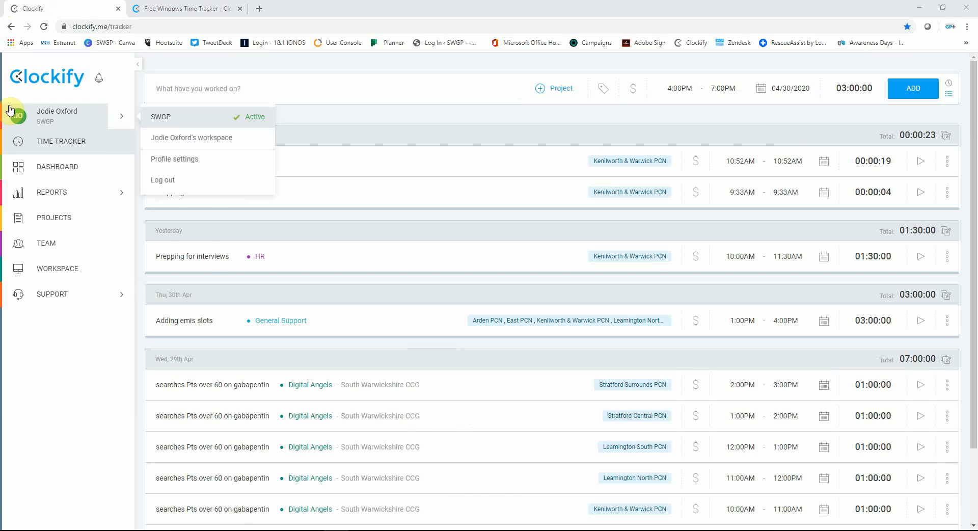
{"action": "mouse_move", "coordinate": [73, 196]}
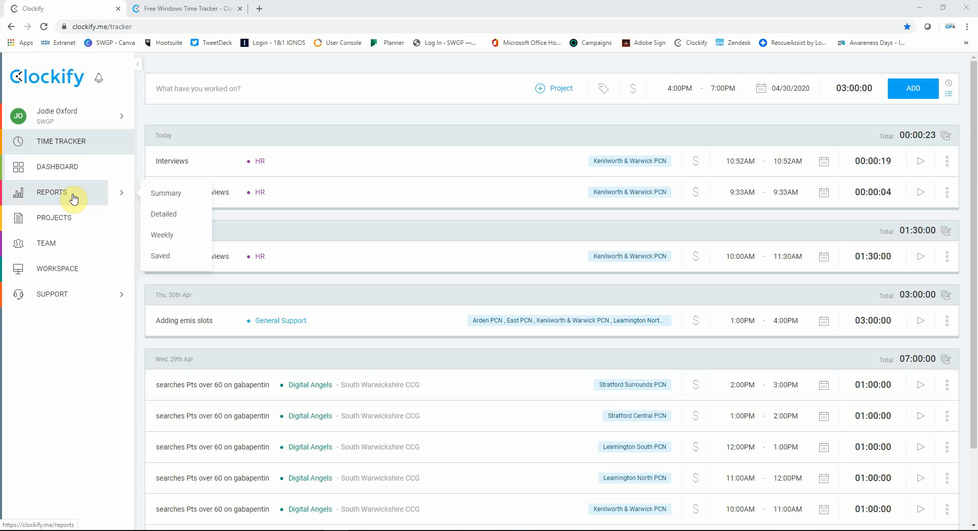
{"action": "left_click", "coordinate": [195, 202]}
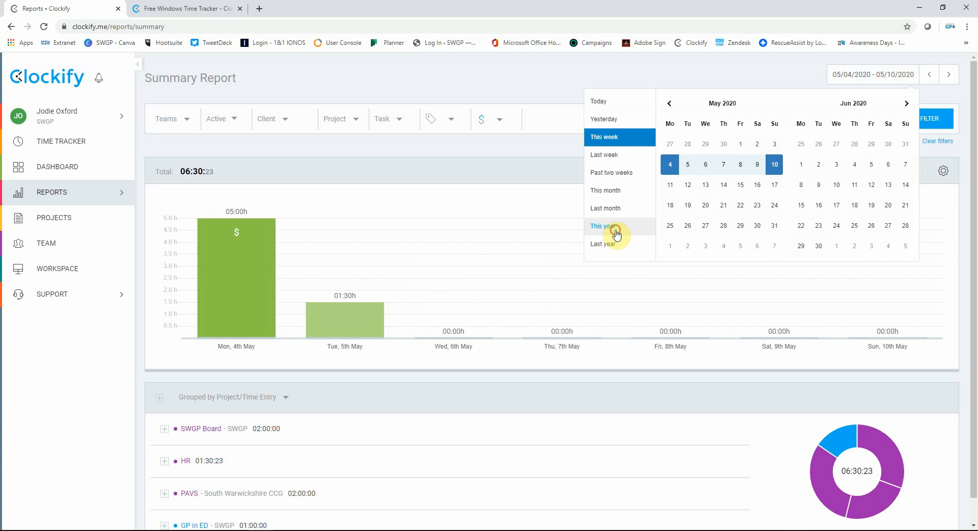
{"action": "left_click", "coordinate": [616, 230]}
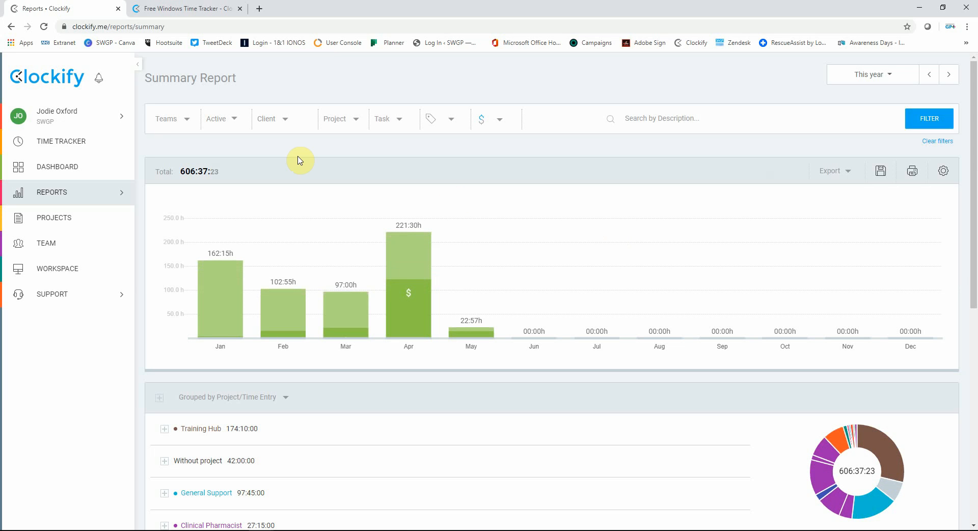
- Filter the summary report to the account holder's own time entries
{"action": "left_click", "coordinate": [186, 119]}
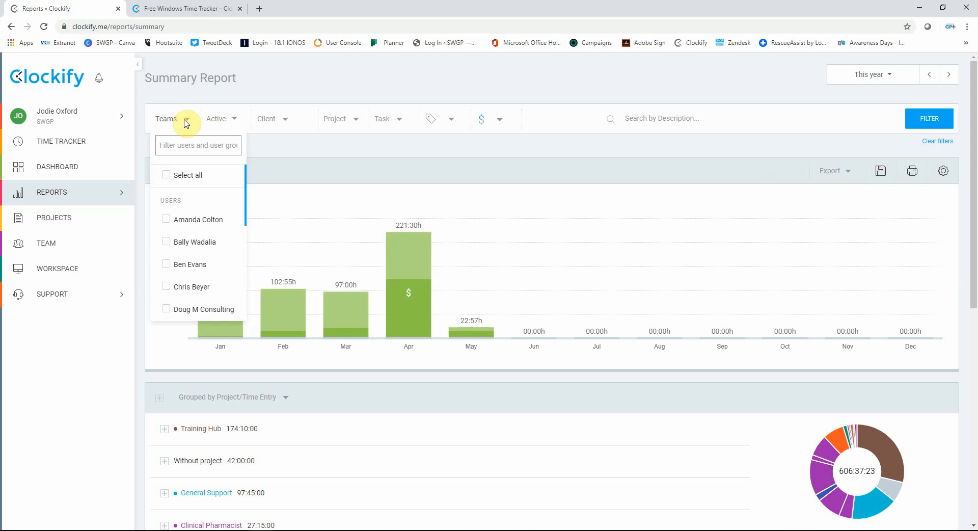
{"action": "scroll", "coordinate": [212, 251], "scroll_direction": "down", "scroll_amount": 3}
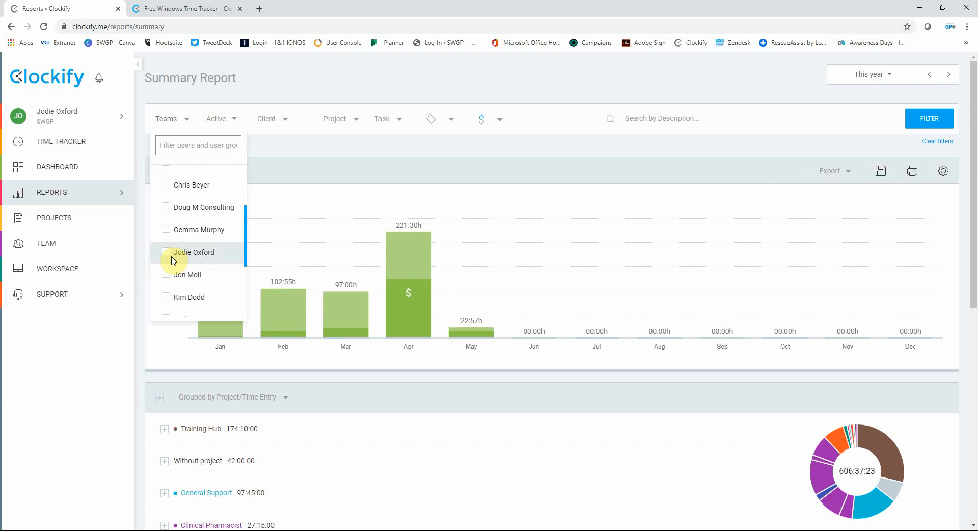
{"action": "left_click", "coordinate": [296, 169]}
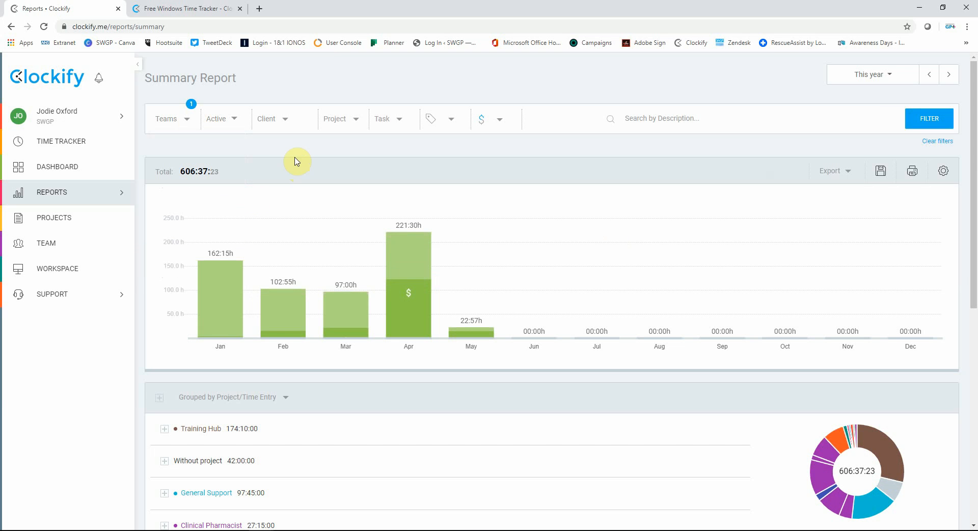
{"action": "left_click", "coordinate": [930, 127]}
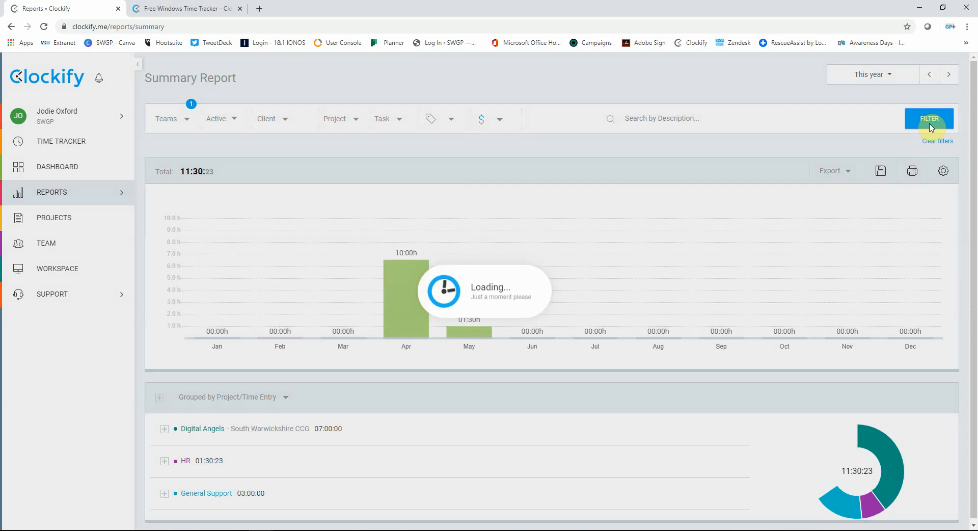
- Export the summary report filtered by team member as a PDF and open the downloaded file
{"action": "left_click", "coordinate": [830, 171]}
{"action": "left_click", "coordinate": [834, 193]}
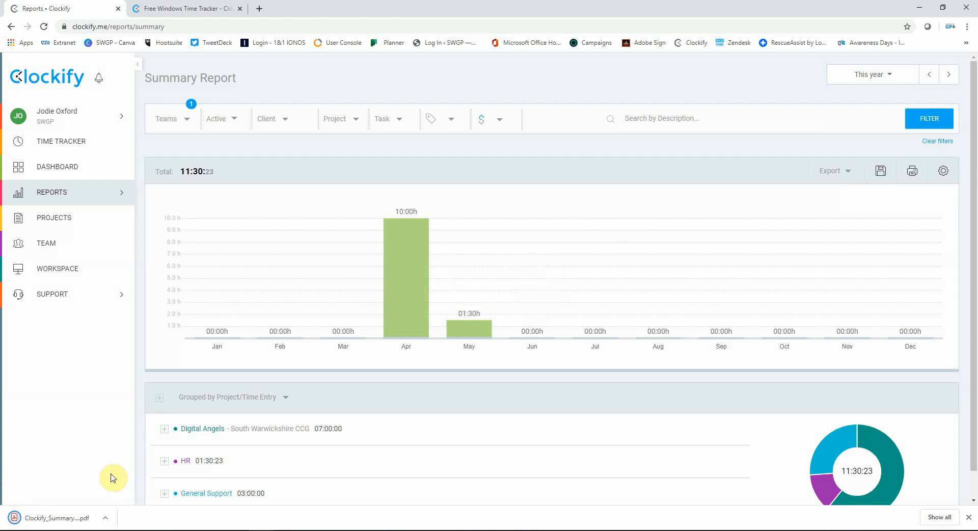
{"action": "left_click", "coordinate": [82, 518]}
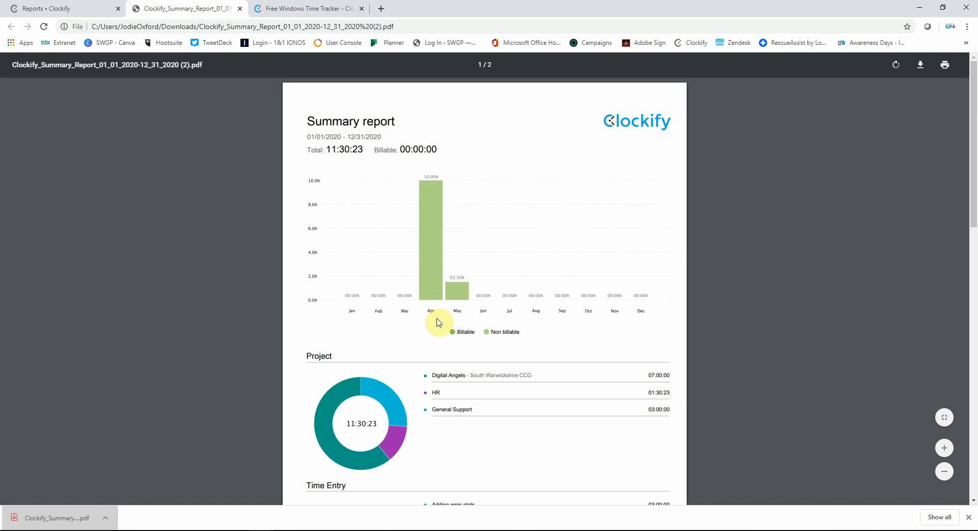
- Review the chart, project and time entry breakdowns on both pages of the PDF and close it
{"action": "scroll", "coordinate": [596, 349], "scroll_direction": "down", "scroll_amount": 2}
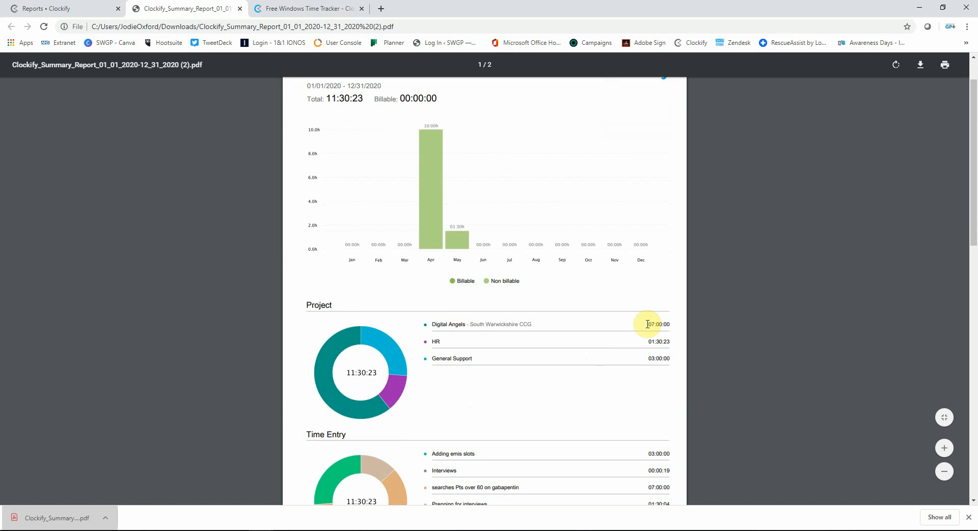
{"action": "scroll", "coordinate": [652, 345], "scroll_direction": "down", "scroll_amount": 1}
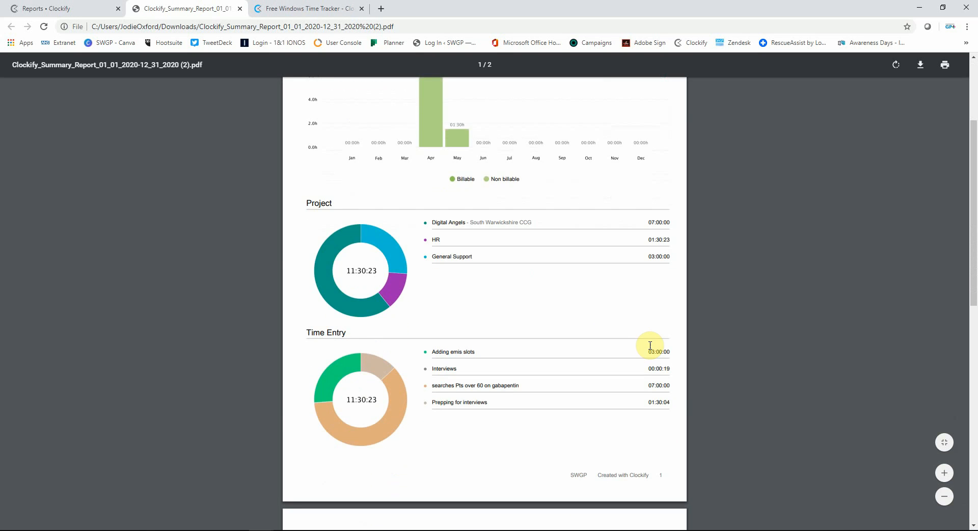
{"action": "scroll", "coordinate": [672, 435], "scroll_direction": "down", "scroll_amount": 4}
{"action": "scroll", "coordinate": [672, 436], "scroll_direction": "down", "scroll_amount": 1}
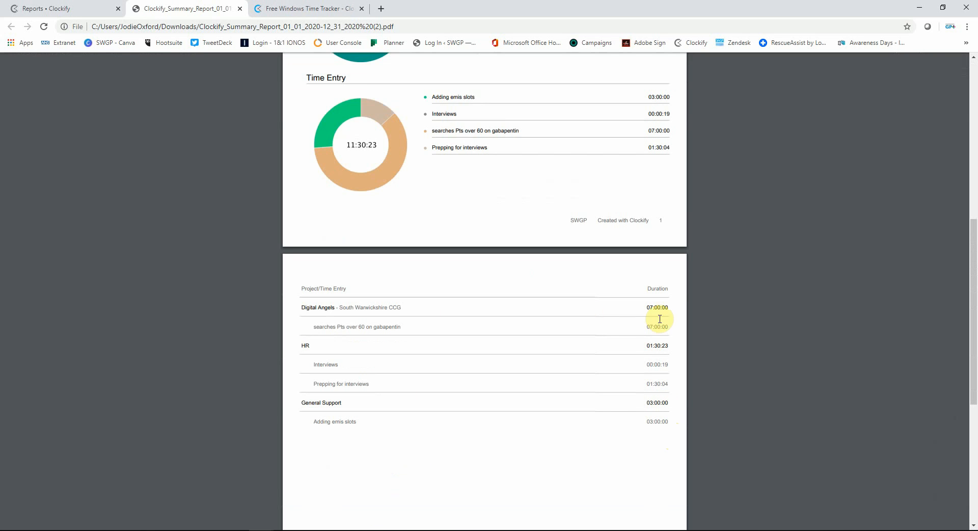
{"action": "scroll", "coordinate": [665, 302], "scroll_direction": "up", "scroll_amount": 8}
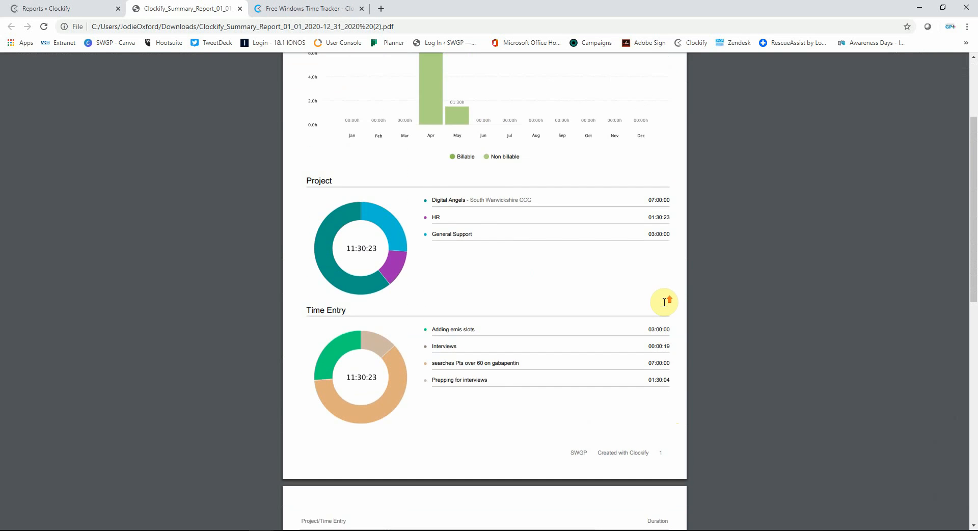
{"action": "left_click", "coordinate": [238, 8]}
- Add the Kenilworth & Warwick PCN tag to the summary report's filters and apply them
{"action": "left_click", "coordinate": [433, 119]}
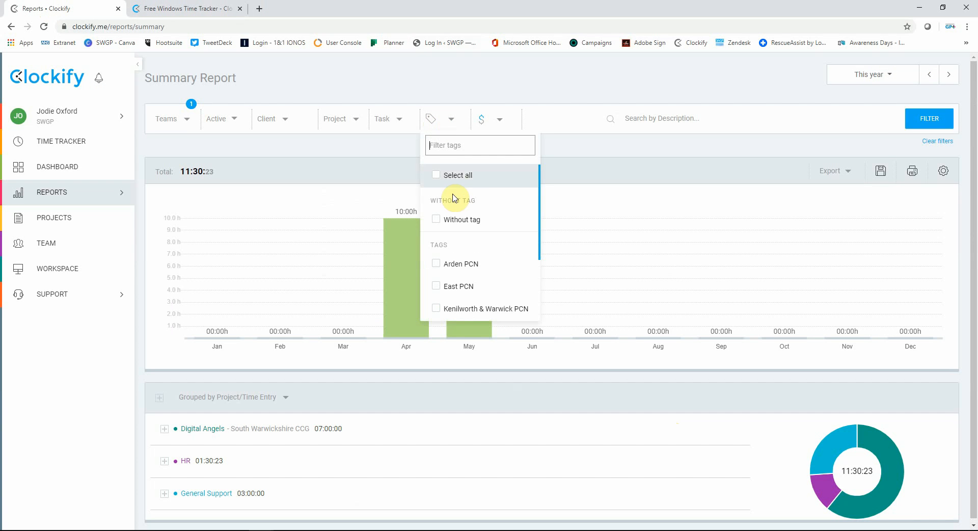
{"action": "scroll", "coordinate": [461, 217], "scroll_direction": "down", "scroll_amount": 1}
{"action": "left_click", "coordinate": [437, 259]}
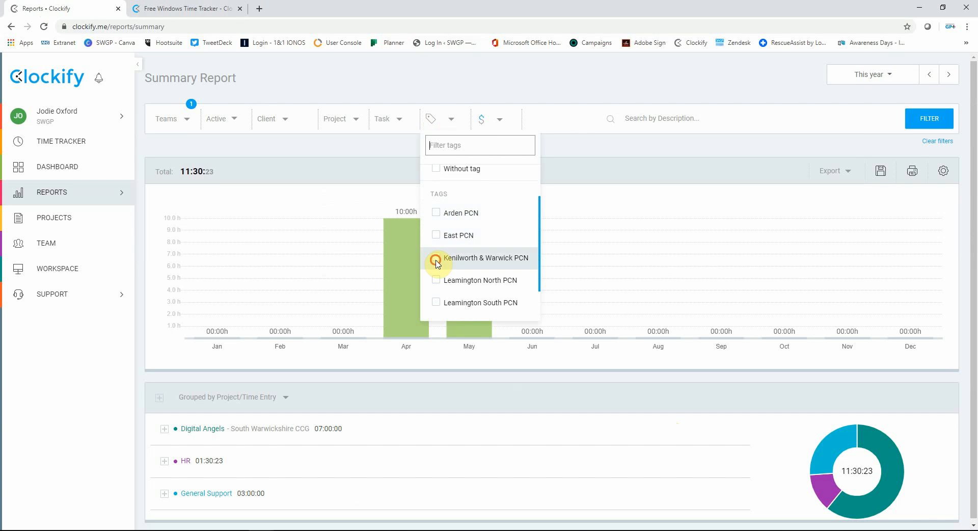
{"action": "left_click", "coordinate": [557, 92]}
{"action": "left_click", "coordinate": [928, 118]}
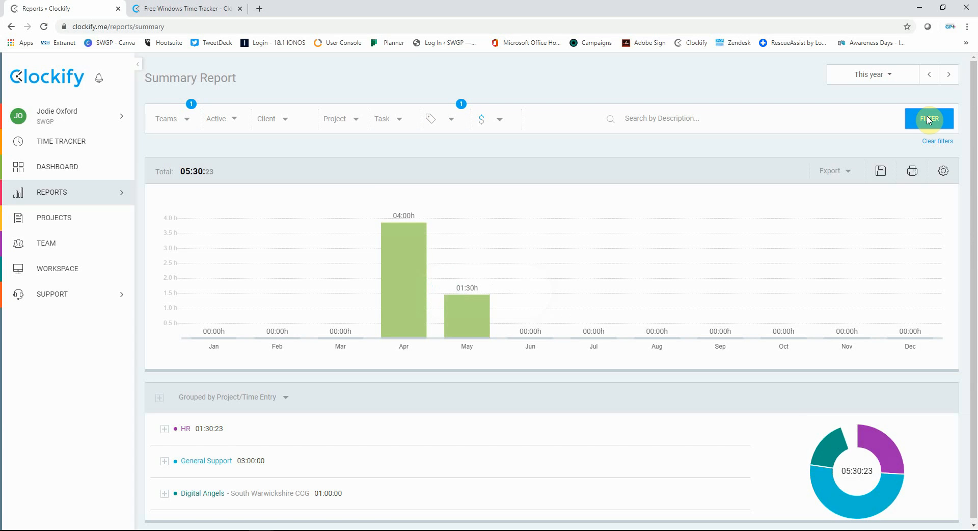
- Export the tag-filtered summary report as a PDF and open the downloaded file
{"action": "left_click", "coordinate": [841, 172]}
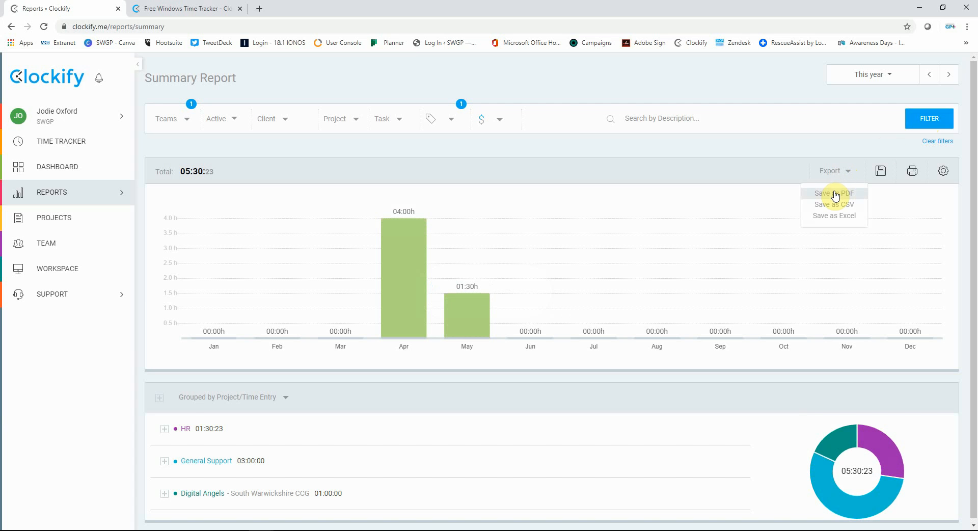
{"action": "left_click", "coordinate": [834, 191]}
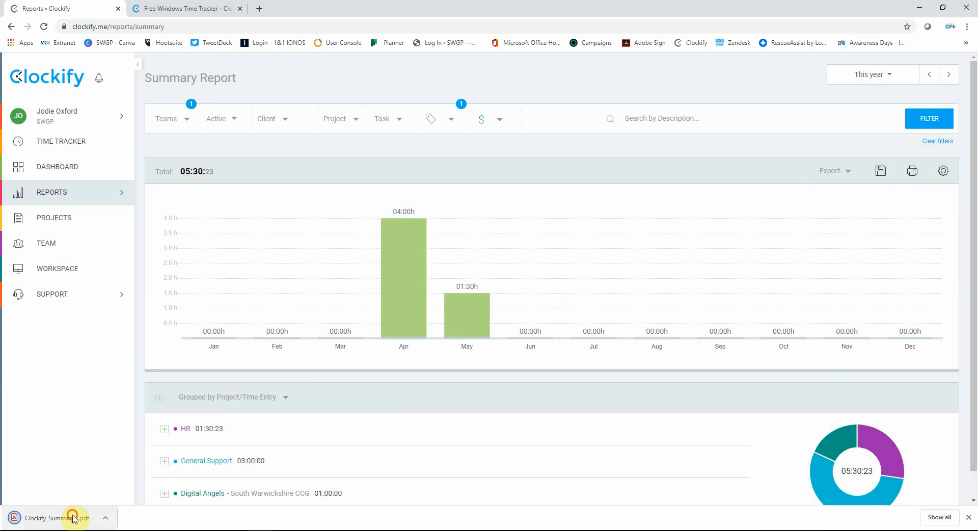
{"action": "left_click", "coordinate": [72, 516]}
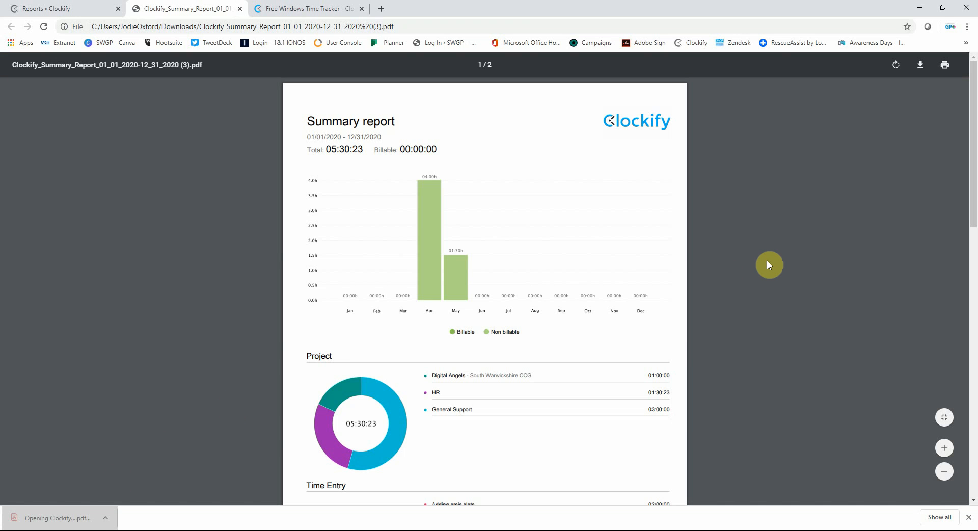
- Look through the project and time entry breakdowns in the tag-filtered PDF and close it
{"action": "scroll", "coordinate": [770, 265], "scroll_direction": "down", "scroll_amount": 4}
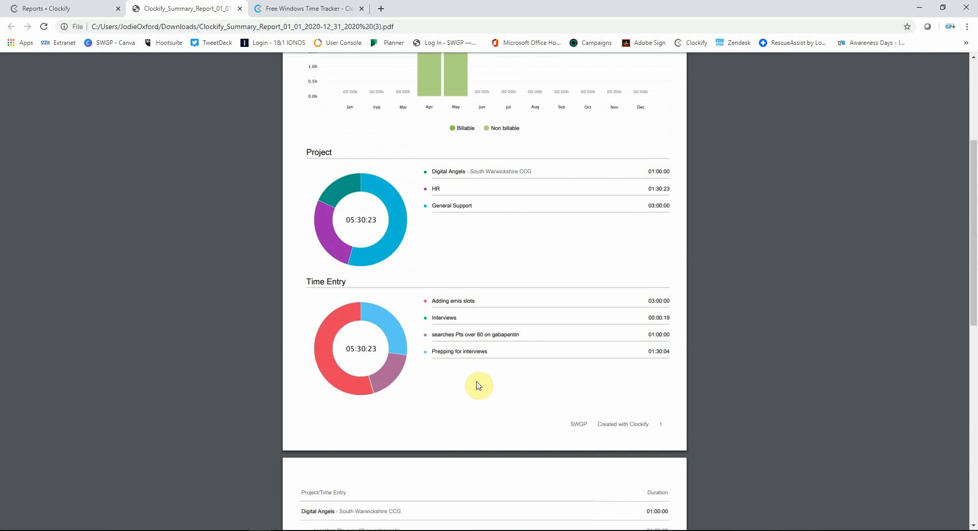
{"action": "scroll", "coordinate": [476, 382], "scroll_direction": "down", "scroll_amount": 3}
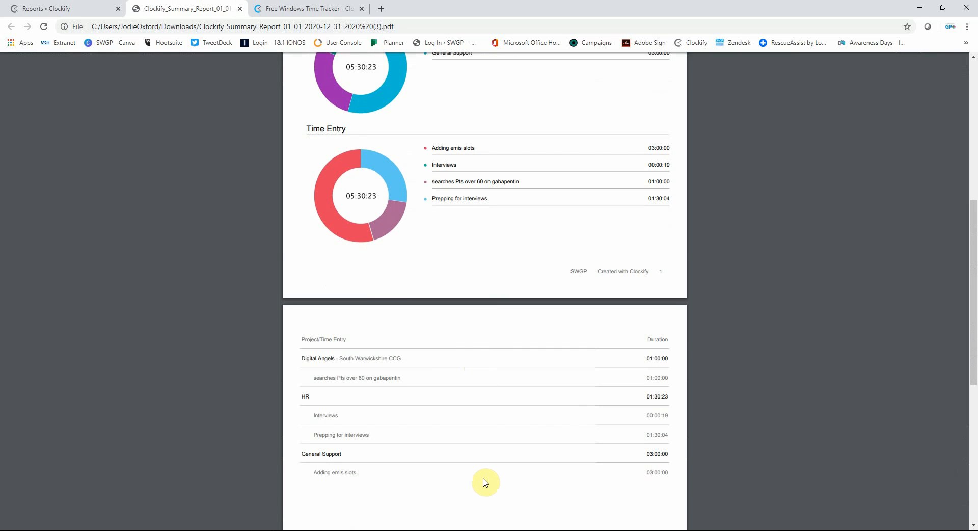
{"action": "scroll", "coordinate": [590, 352], "scroll_direction": "up", "scroll_amount": 7}
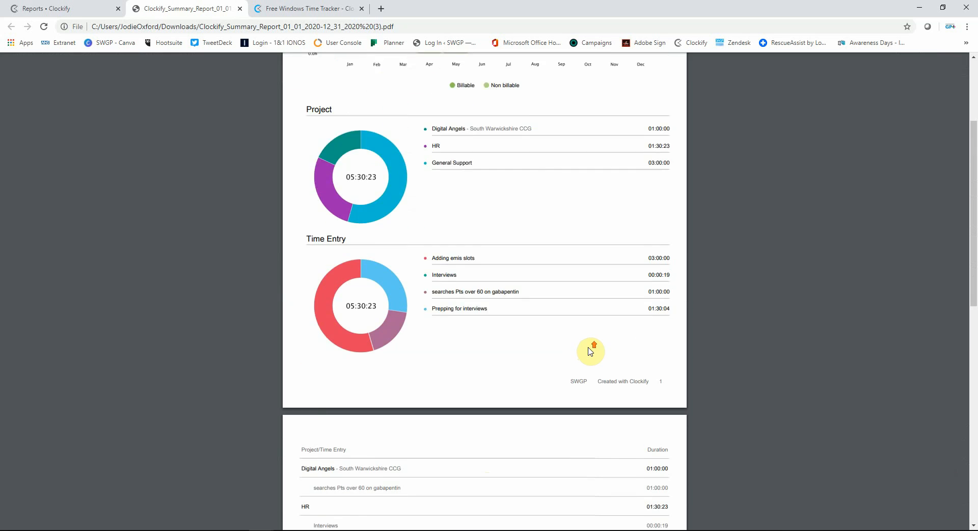
{"action": "left_click", "coordinate": [241, 8]}
- Open the detailed report and select the account holder in its team filter
{"action": "mouse_move", "coordinate": [94, 193]}
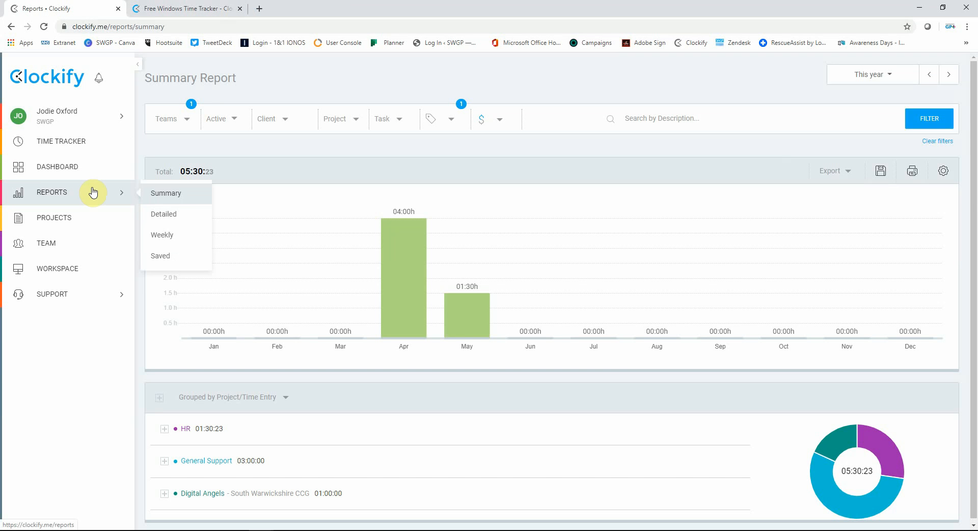
{"action": "left_click", "coordinate": [182, 217]}
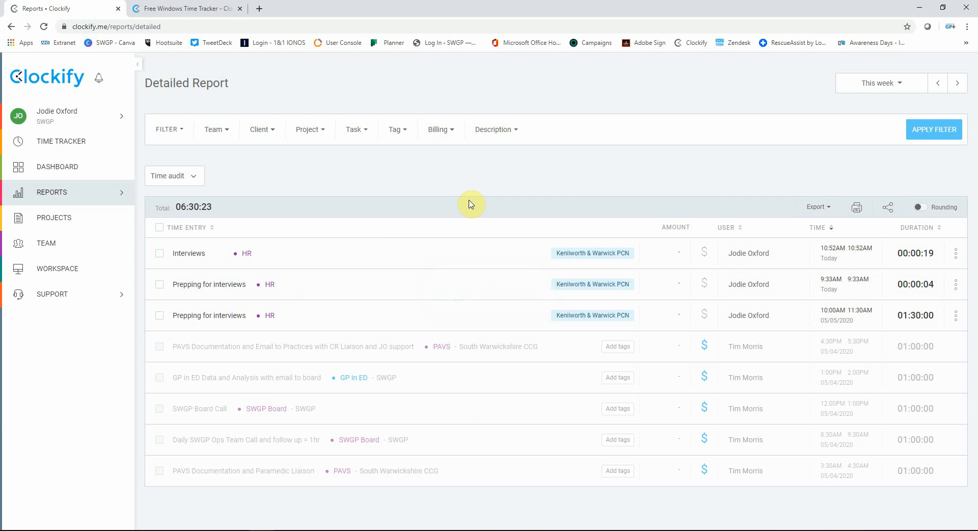
{"action": "left_click", "coordinate": [222, 134]}
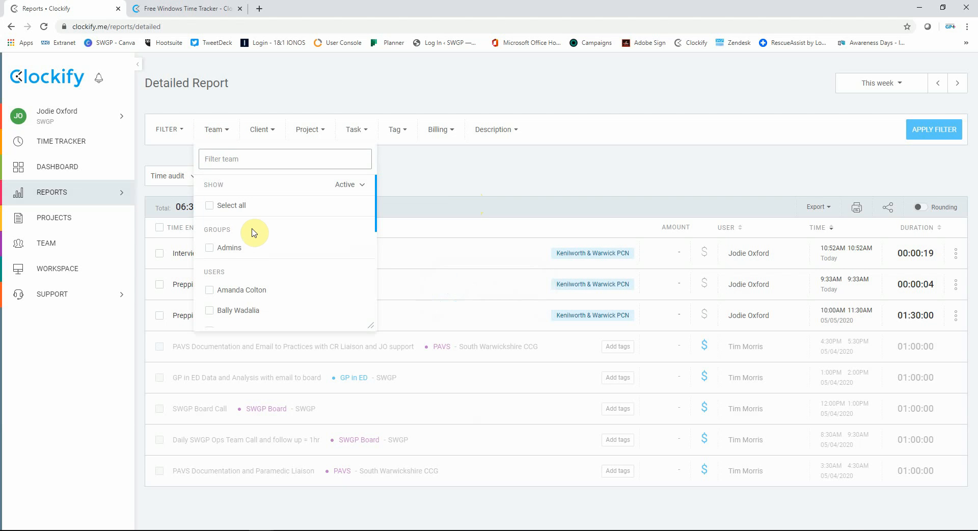
{"action": "scroll", "coordinate": [255, 232], "scroll_direction": "down", "scroll_amount": 3}
{"action": "left_click", "coordinate": [234, 259]}
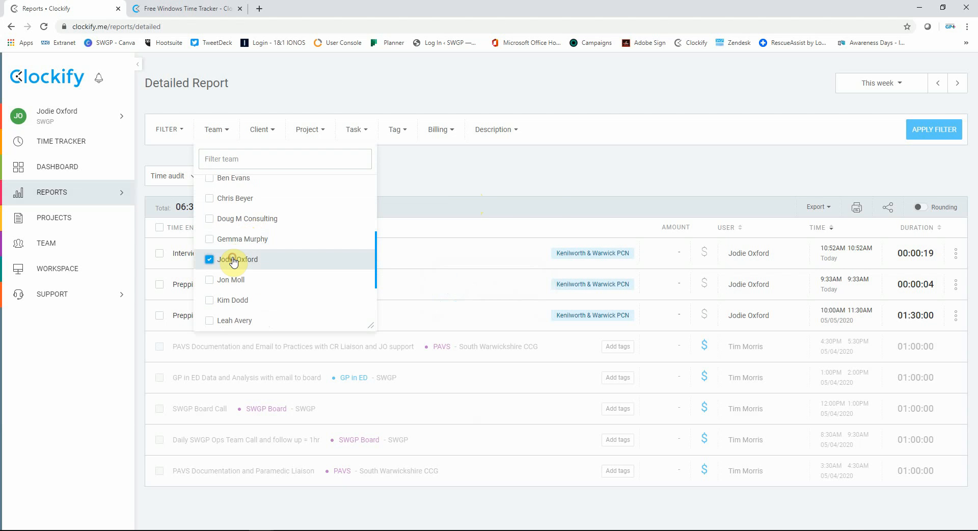
- Filter the detailed report by the Kenilworth & Warwick PCN tag and set its date range to This year
{"action": "left_click", "coordinate": [394, 131]}
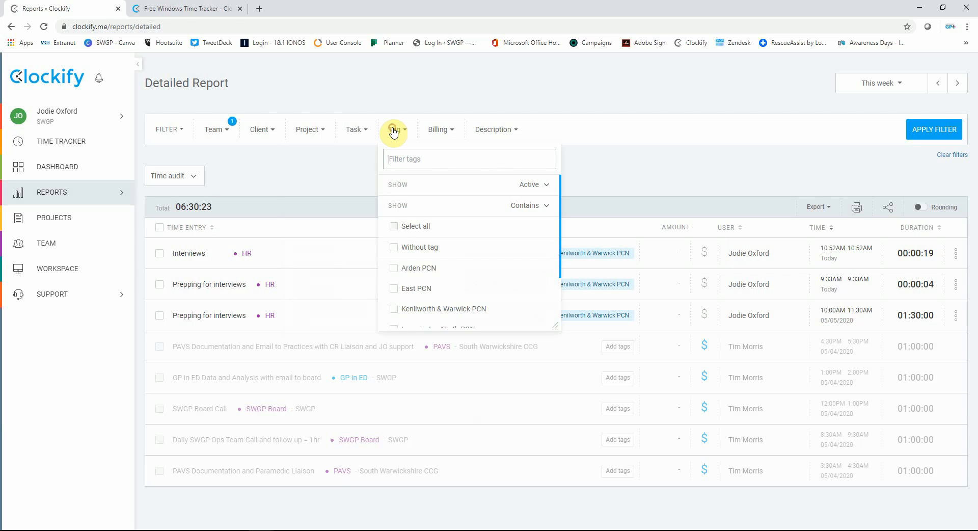
{"action": "left_click", "coordinate": [457, 309]}
{"action": "left_click", "coordinate": [873, 83]}
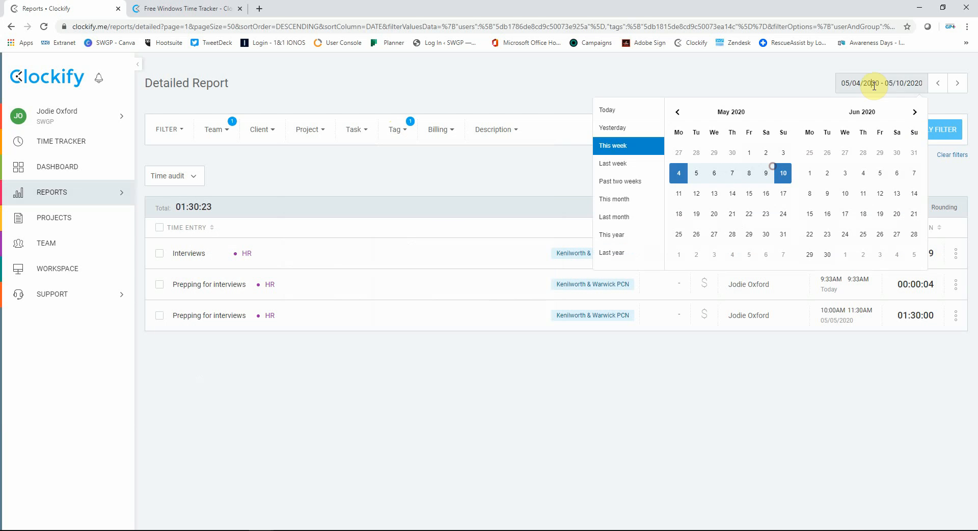
{"action": "left_click", "coordinate": [617, 235]}
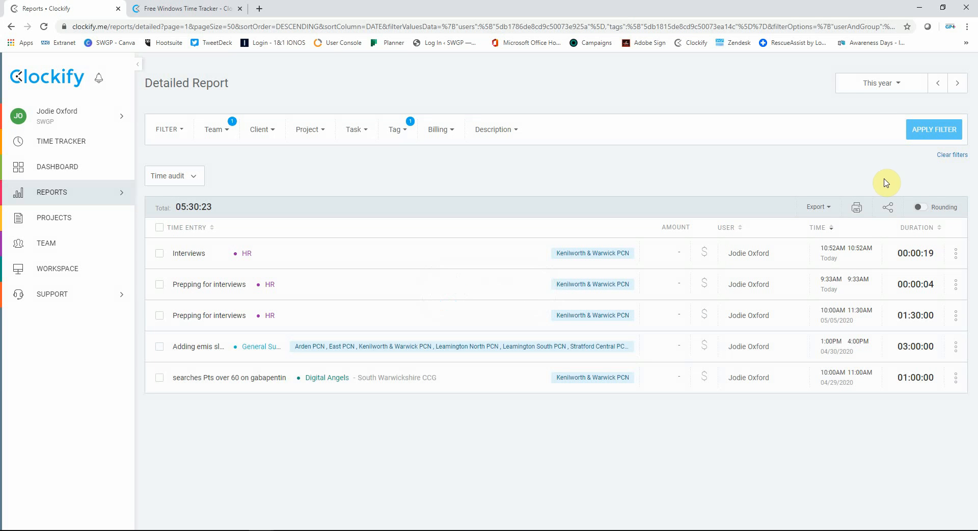
- Export the detailed report as a PDF, view the downloaded file and close it
{"action": "left_click", "coordinate": [831, 207]}
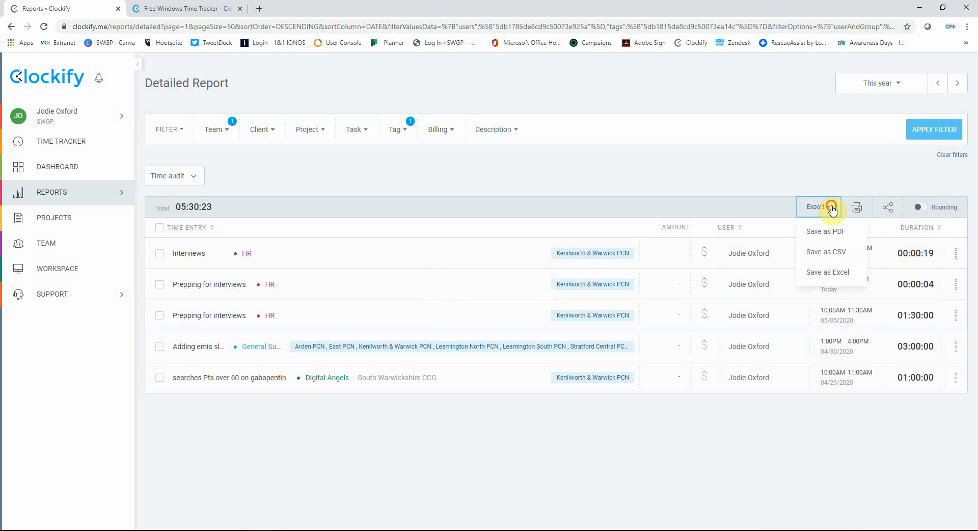
{"action": "left_click", "coordinate": [826, 231]}
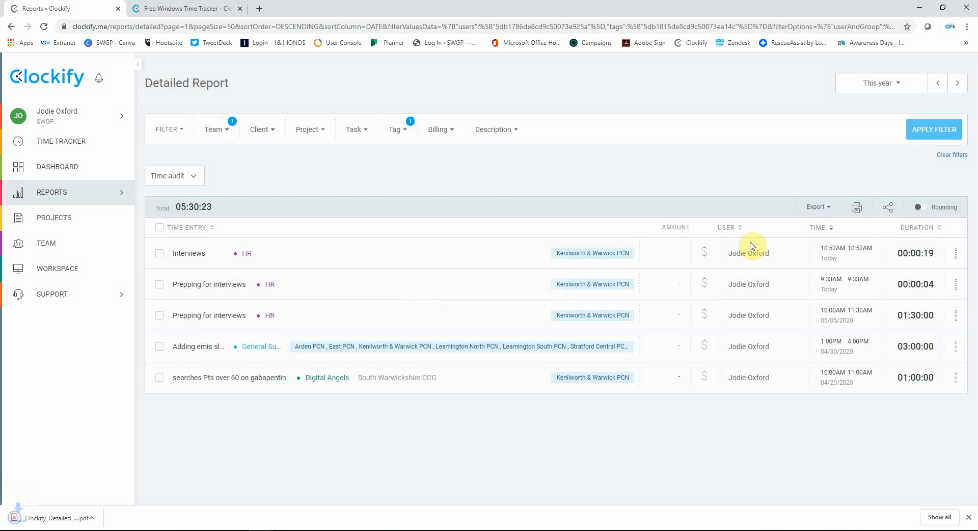
{"action": "left_click", "coordinate": [59, 520]}
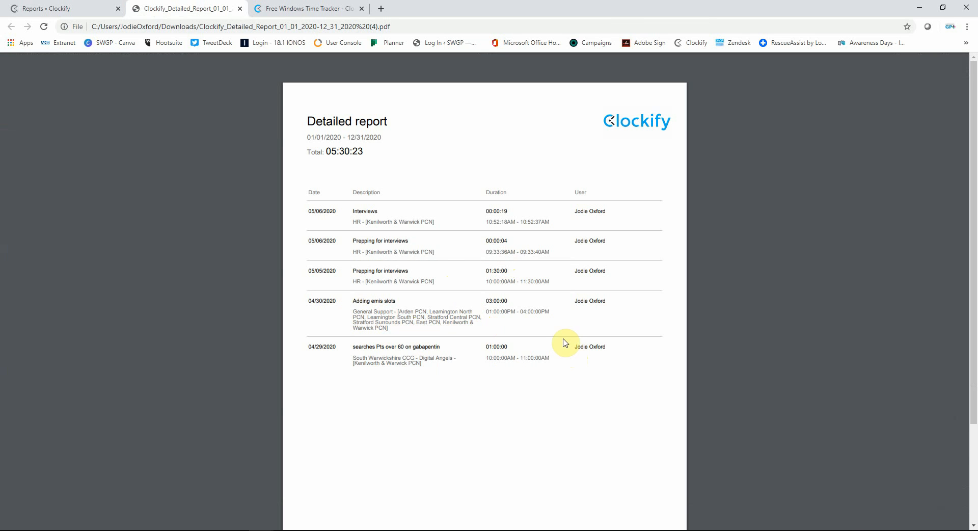
{"action": "left_click", "coordinate": [240, 9]}
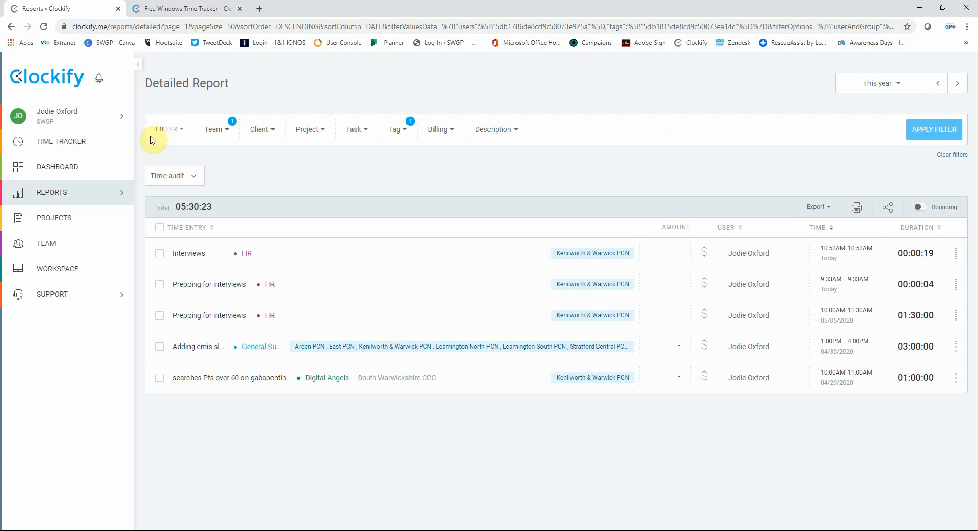
- Open the dashboard and set its date range to This year
{"action": "left_click", "coordinate": [72, 173]}
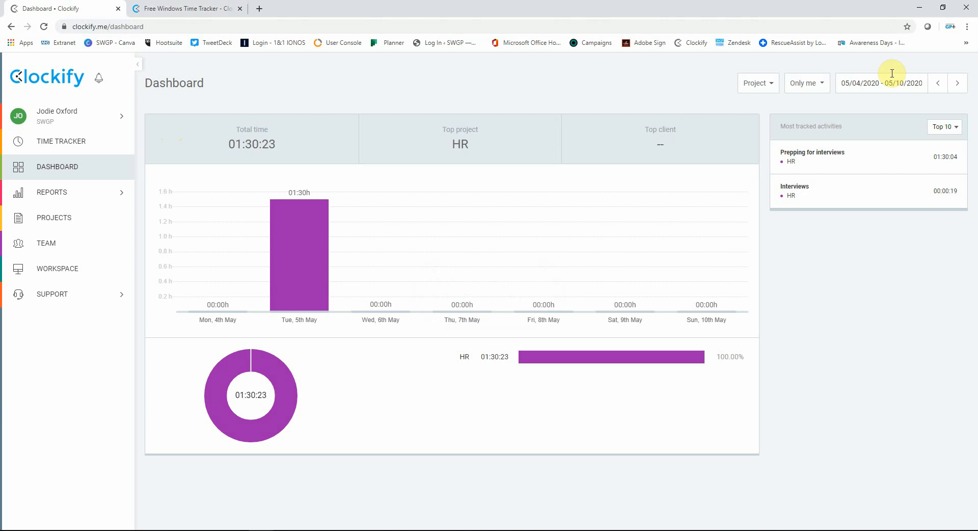
{"action": "left_click", "coordinate": [893, 72]}
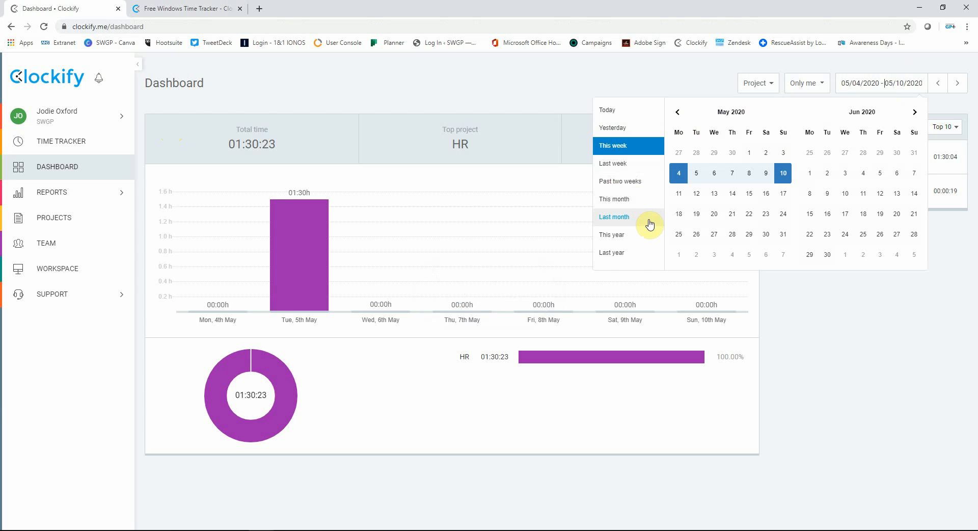
{"action": "left_click", "coordinate": [631, 234]}
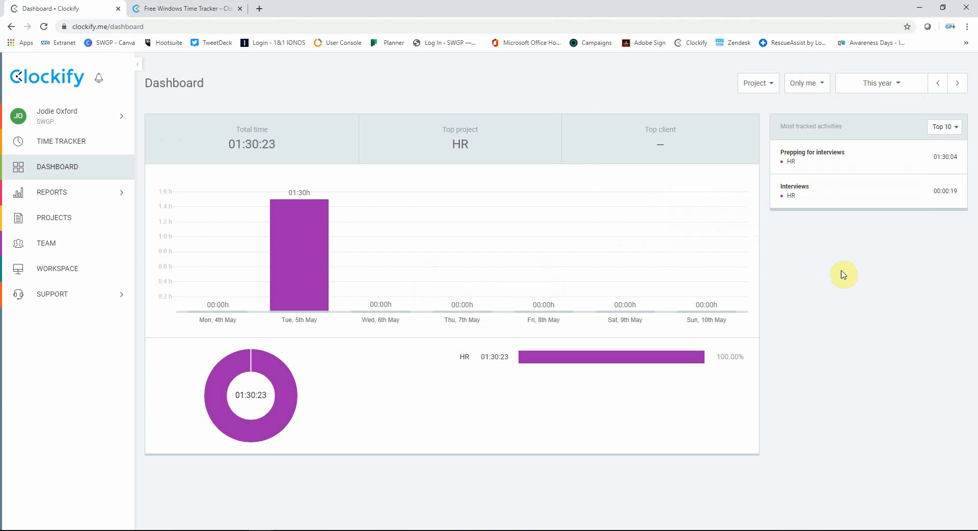